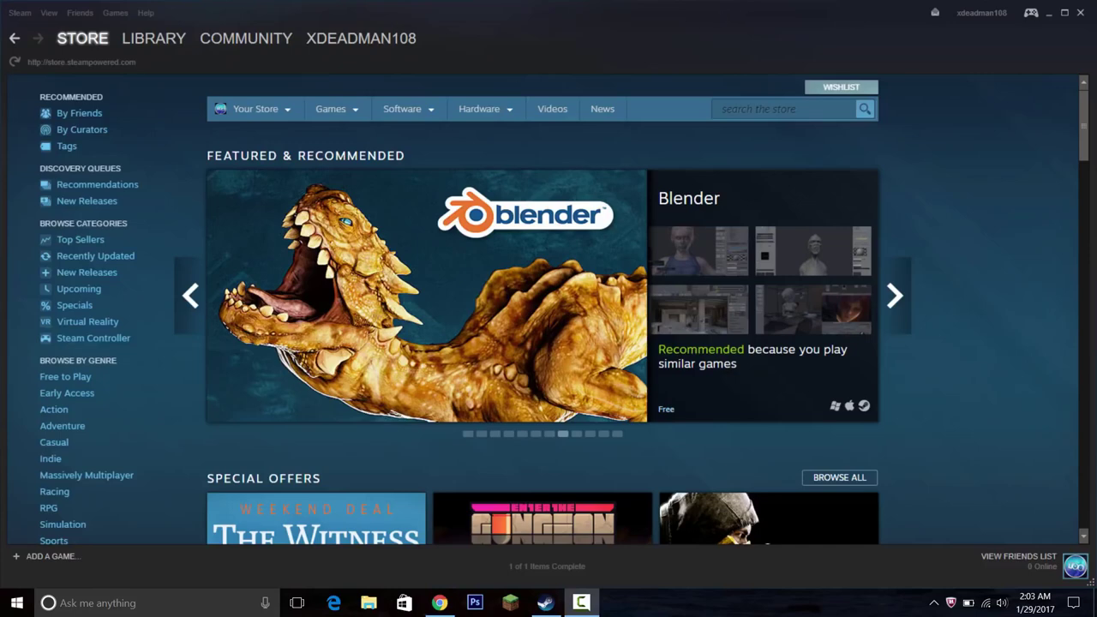
Open the first account's Friends page from the account dropdown, showing 0 / 250 friends.
mouse_move(335, 111)
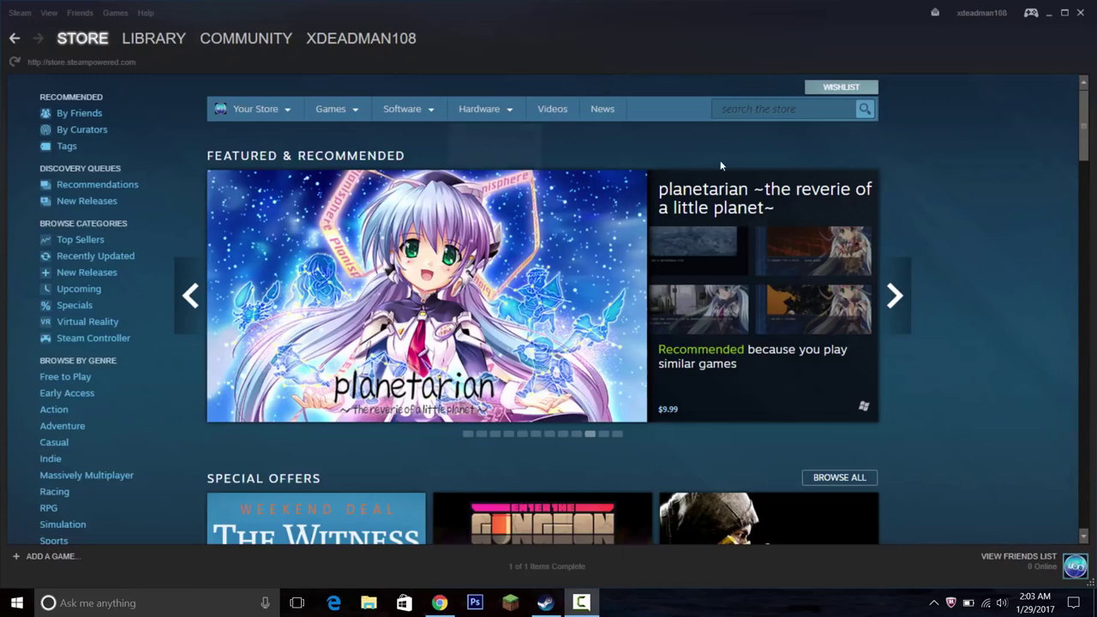
mouse_move(403, 109)
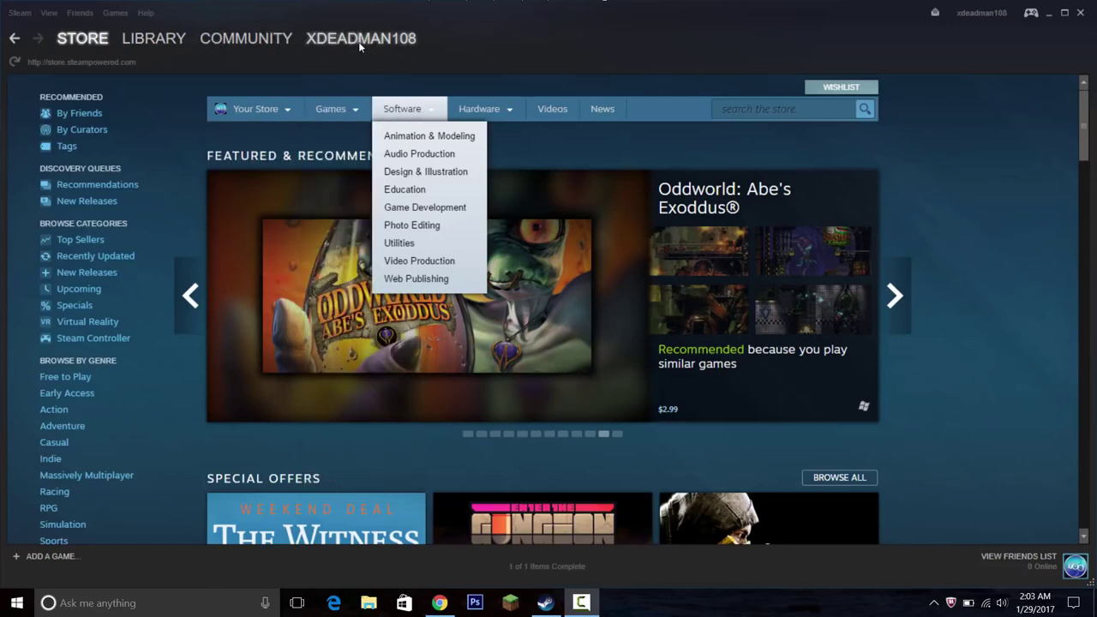
mouse_move(358, 41)
left_click(324, 90)
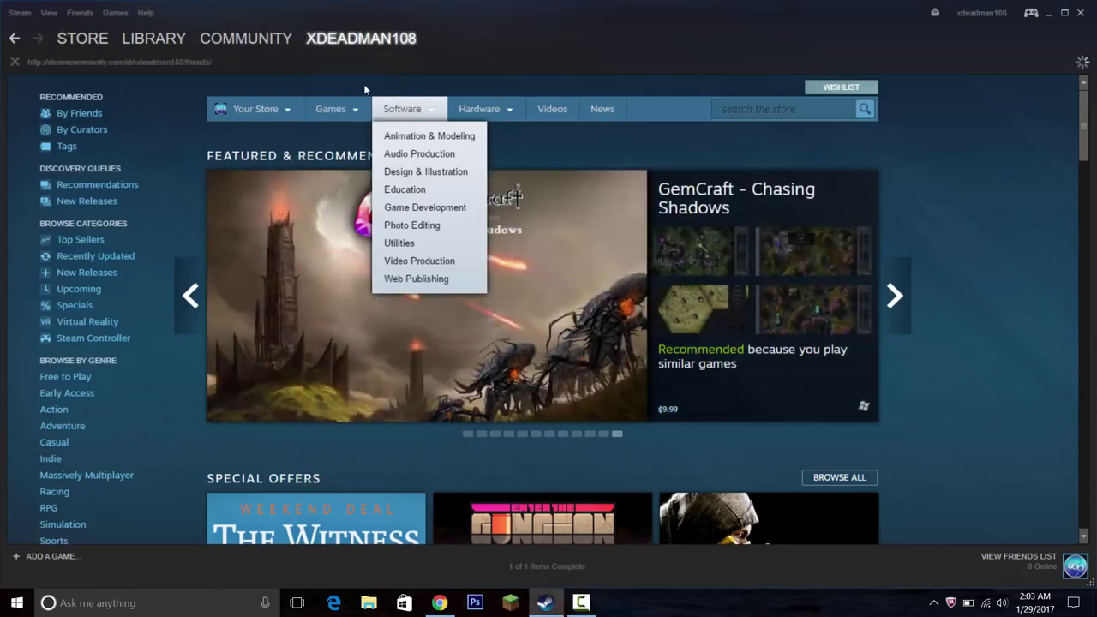
Search the community for the second account's username and try adding it, dismissing the requirements error.
left_click(843, 172)
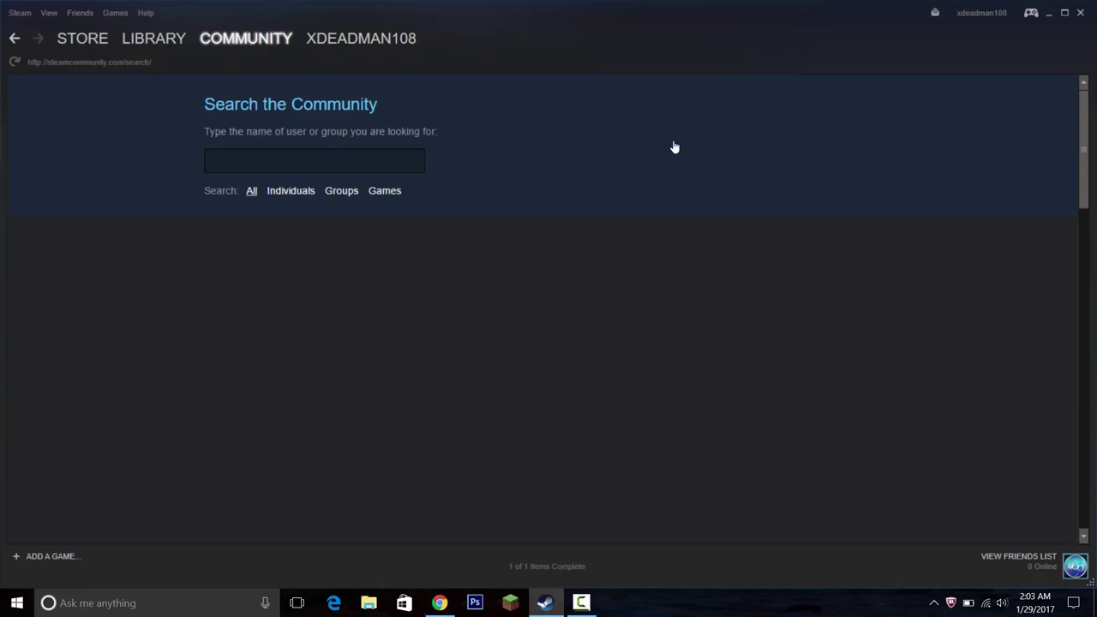
type("dead")
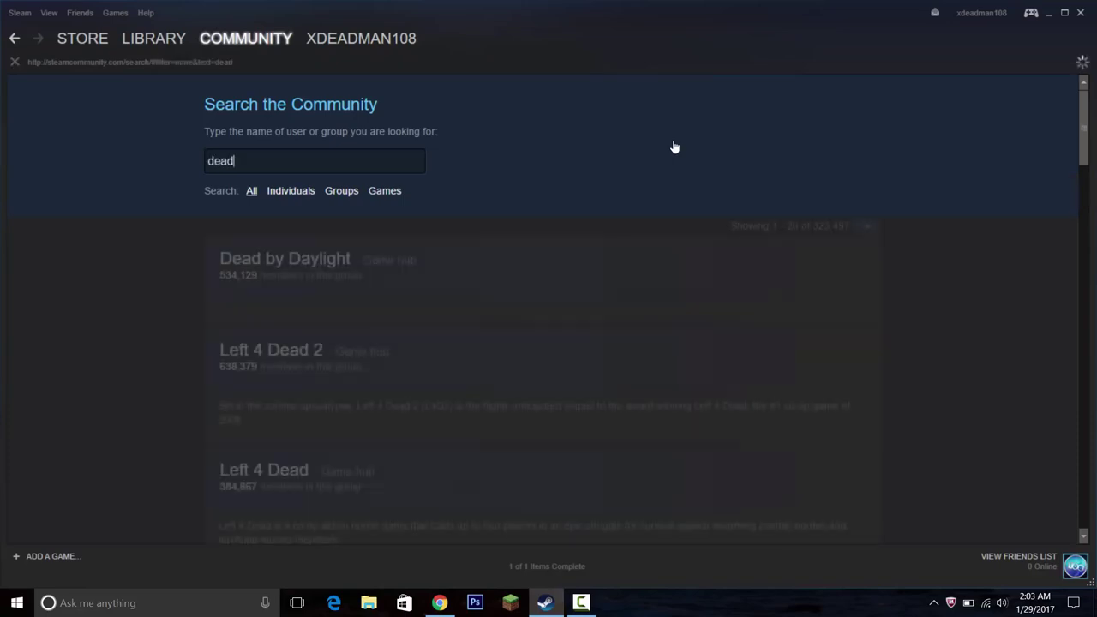
type("man")
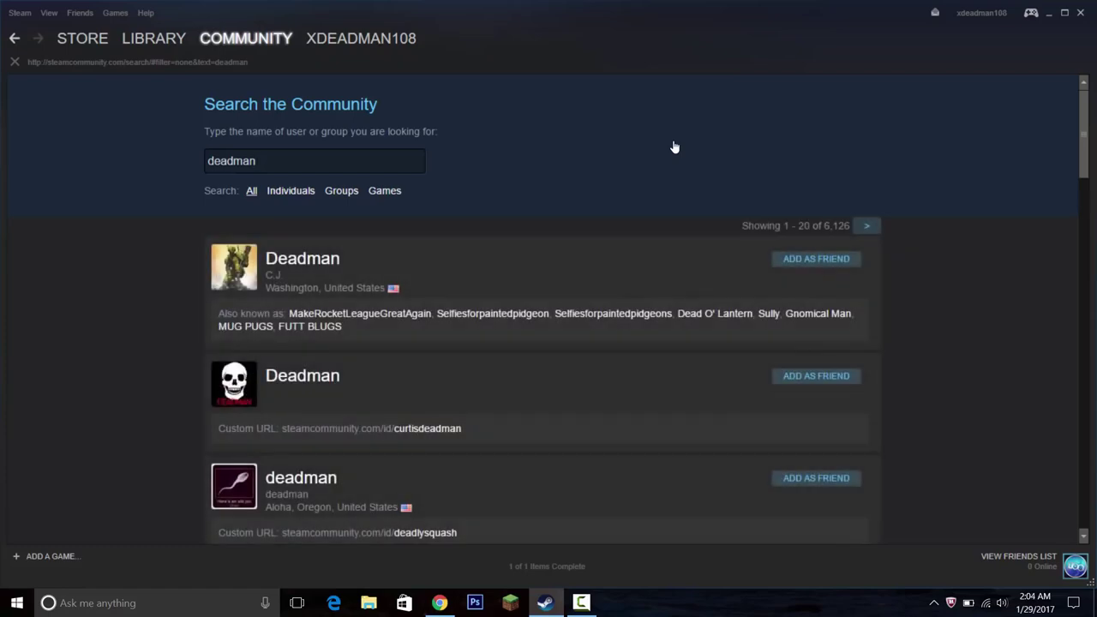
type("1")
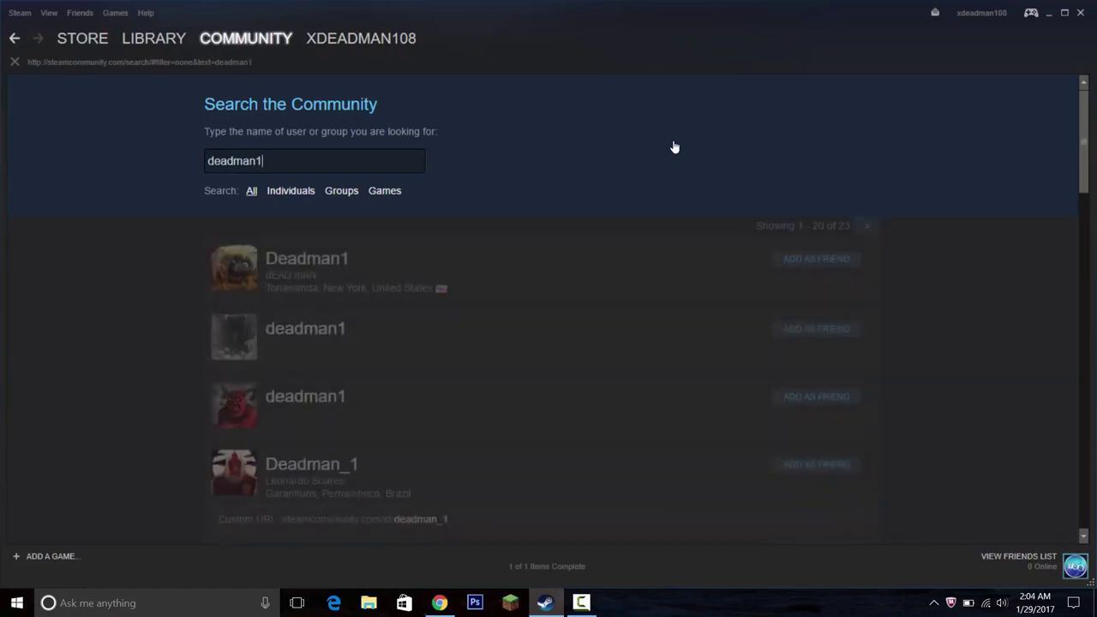
type("08")
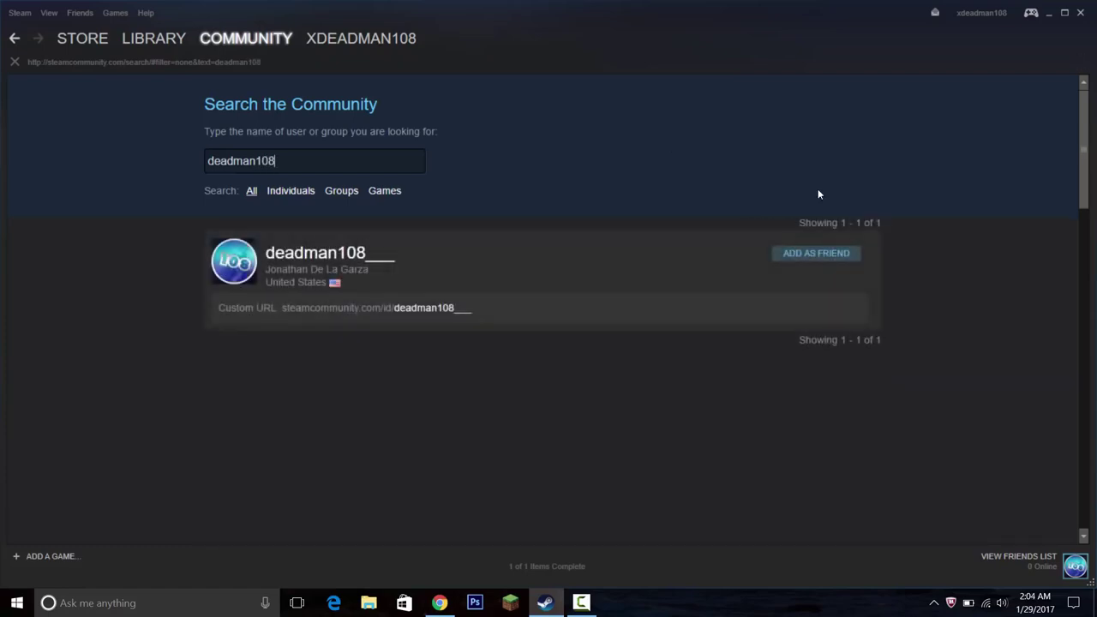
left_click(784, 254)
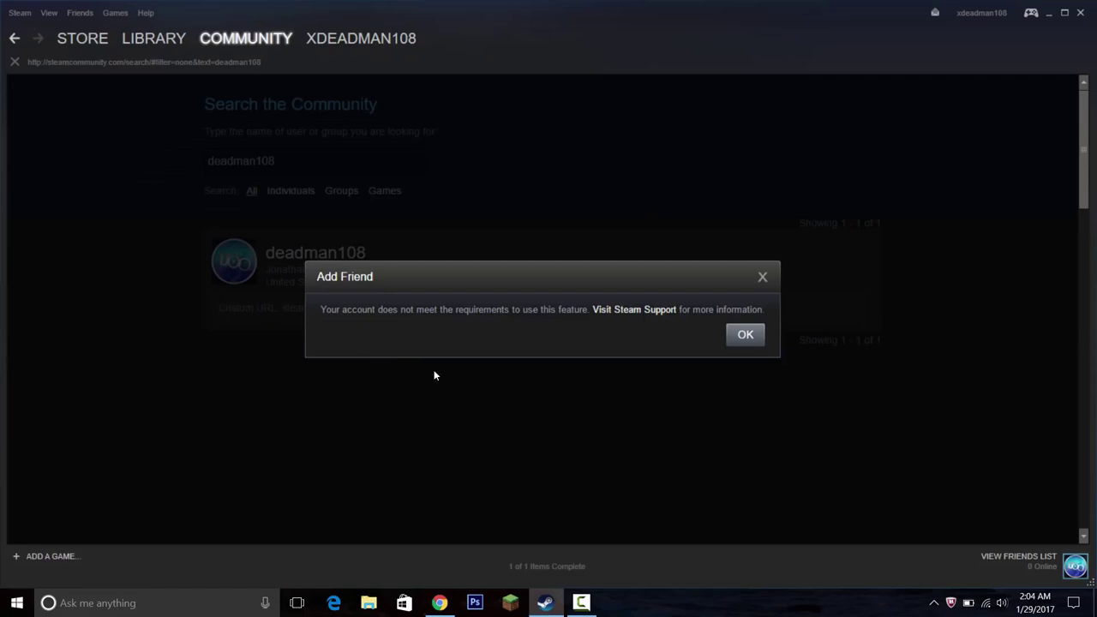
left_click(737, 336)
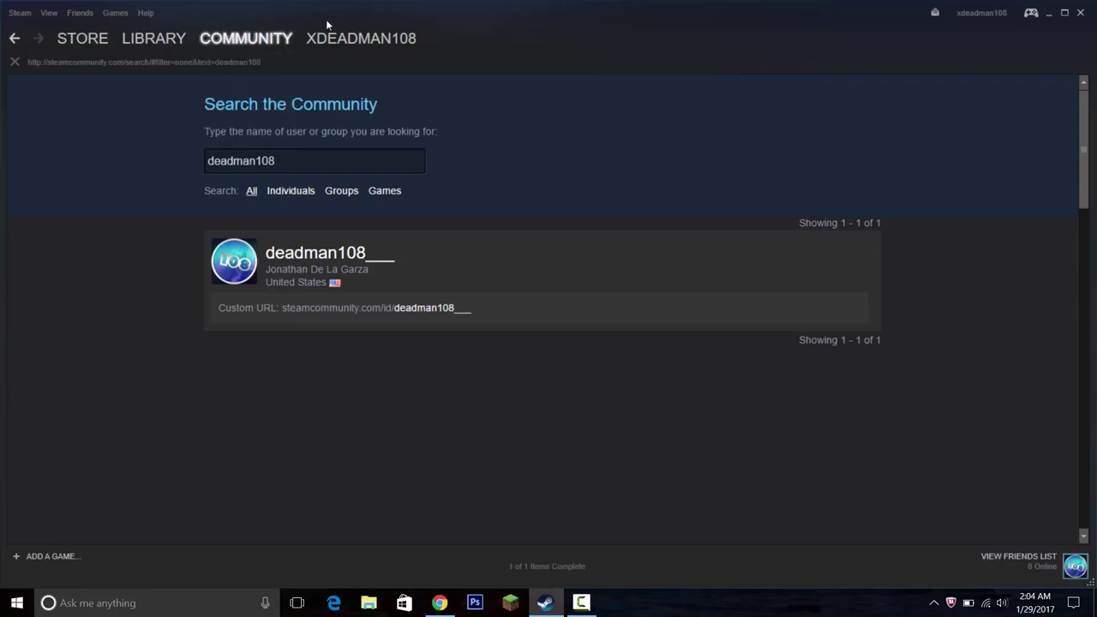
Attempt to create a new group from the first account, then switch the client to the second account.
mouse_move(339, 39)
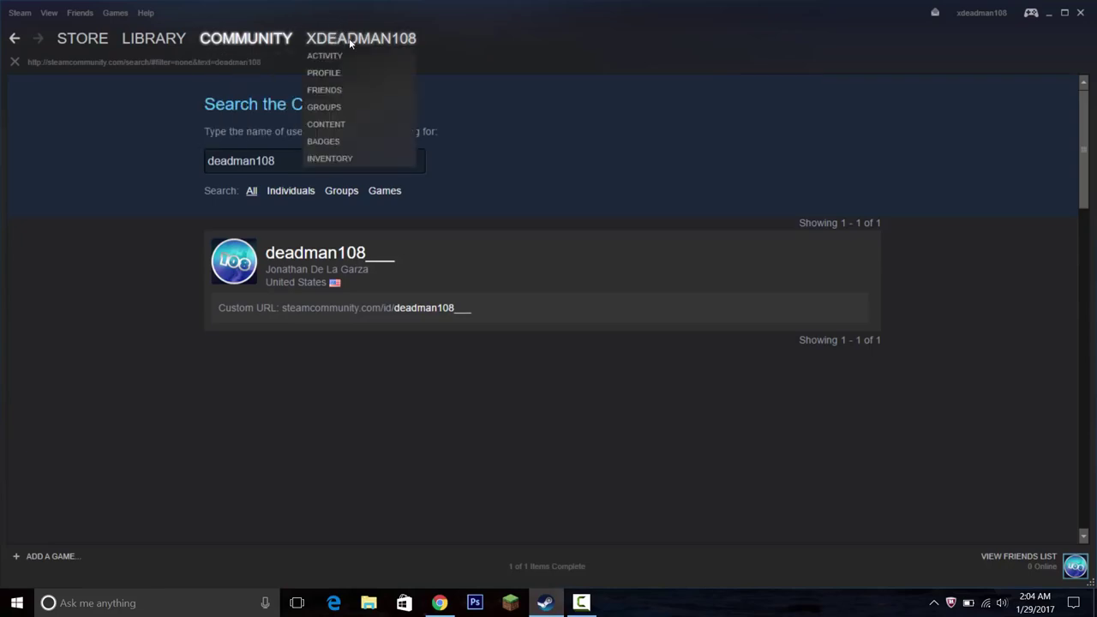
left_click(324, 113)
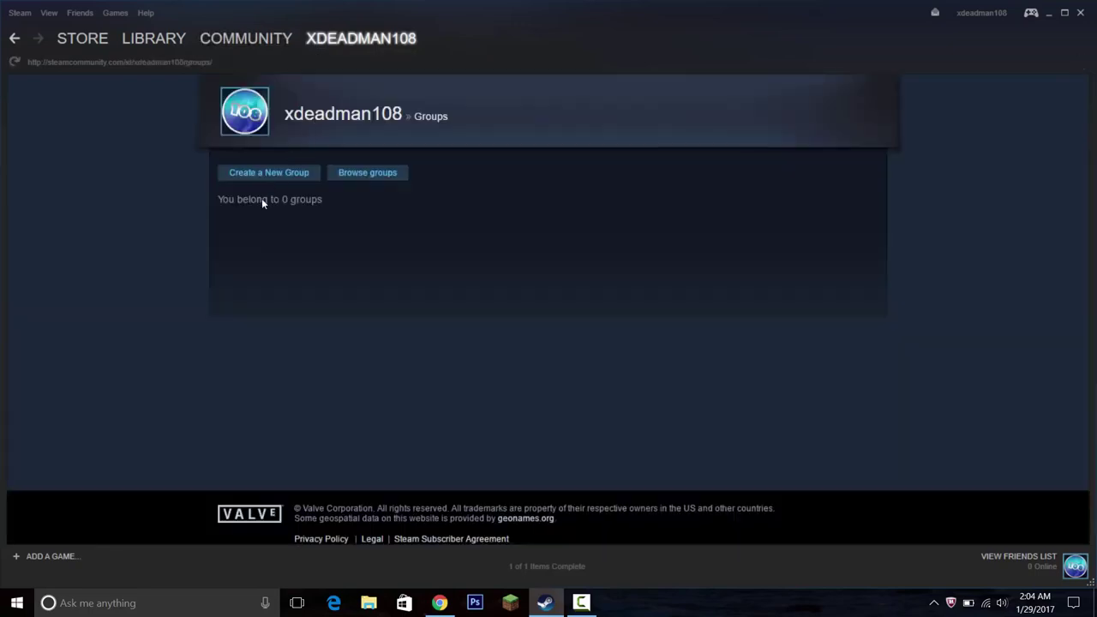
left_click(268, 172)
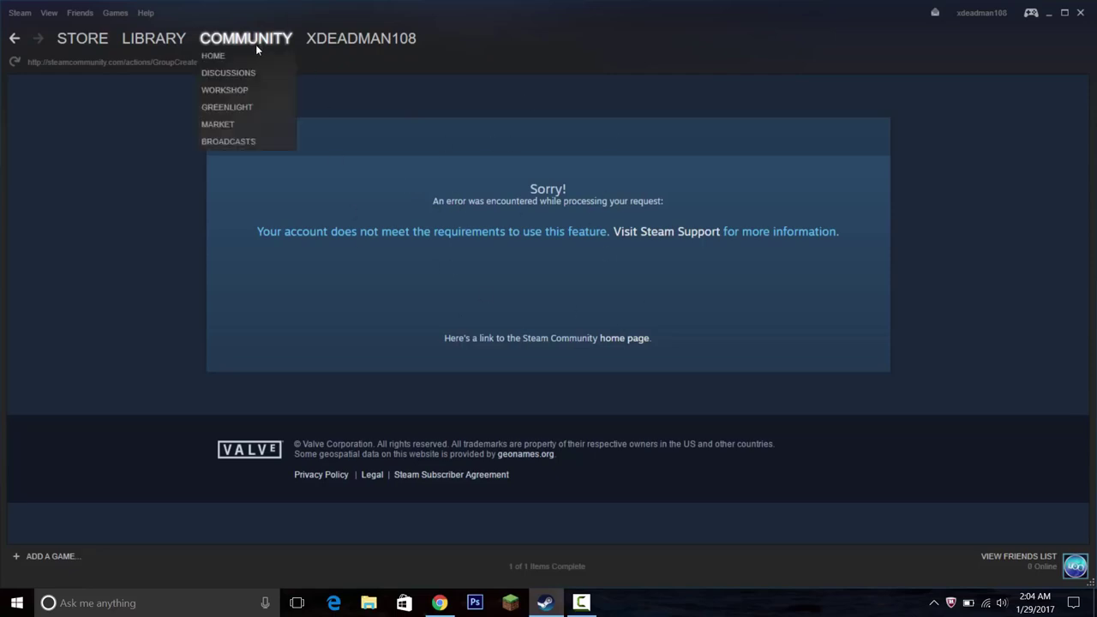
mouse_move(259, 36)
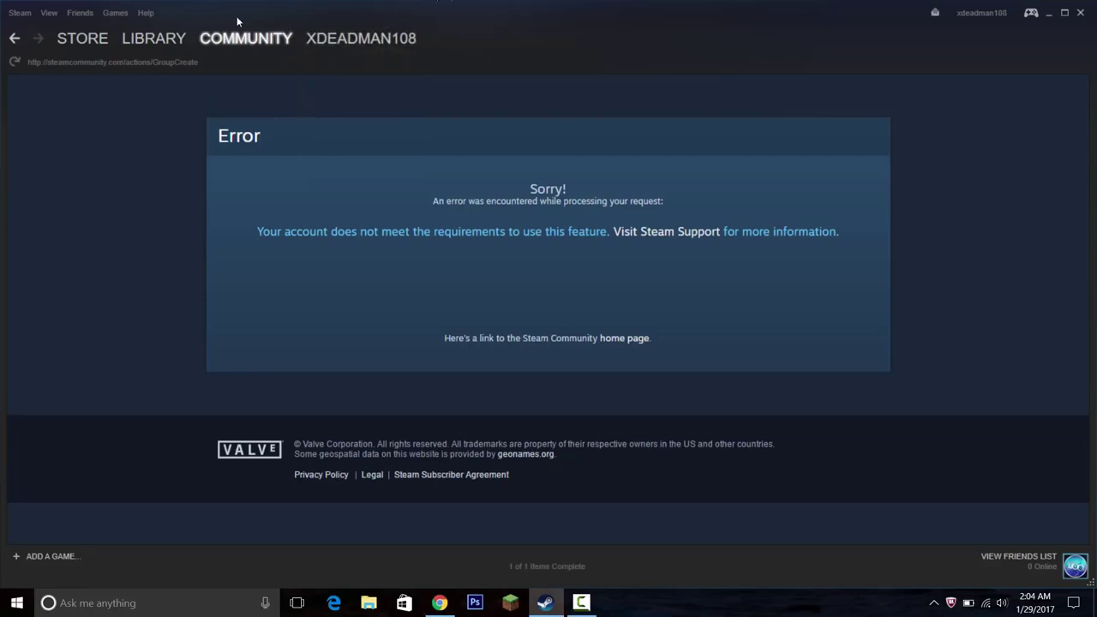
mouse_move(367, 54)
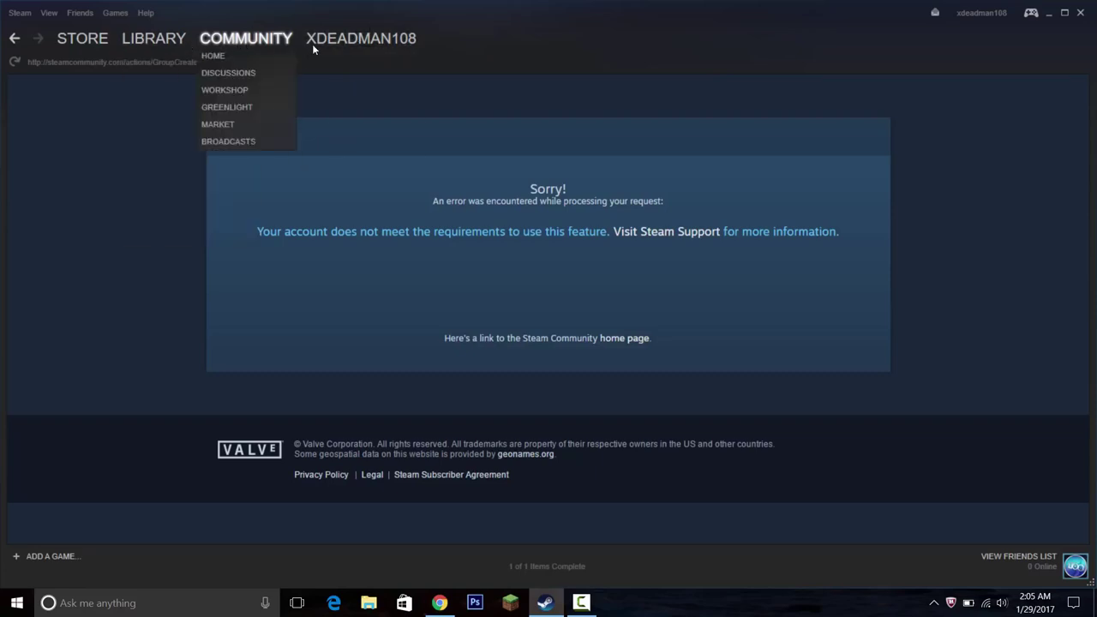
mouse_move(340, 43)
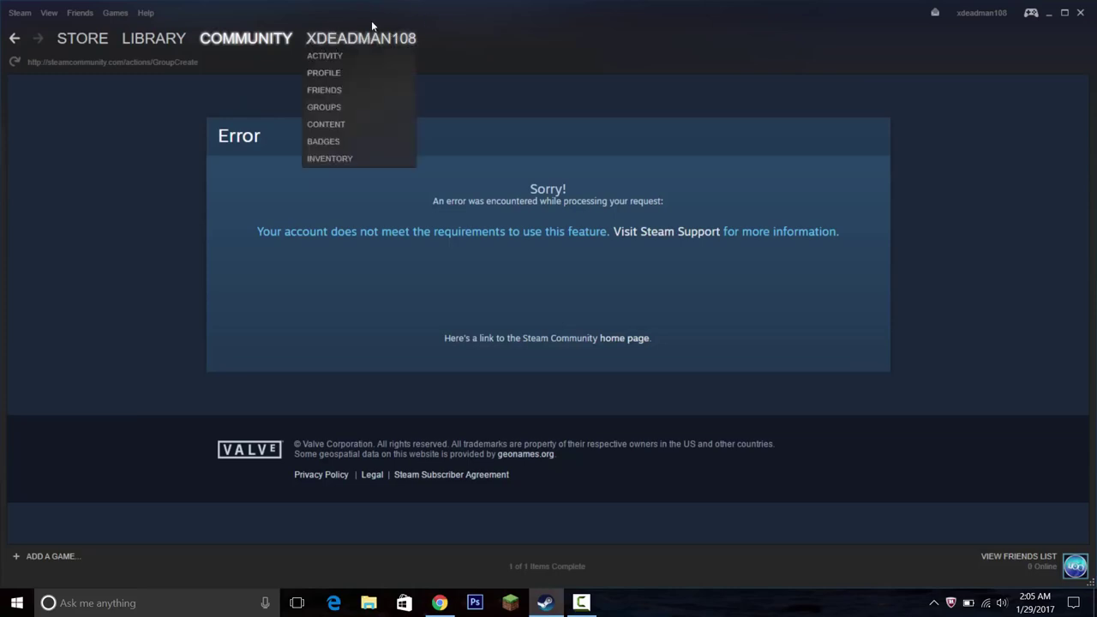
mouse_move(200, 53)
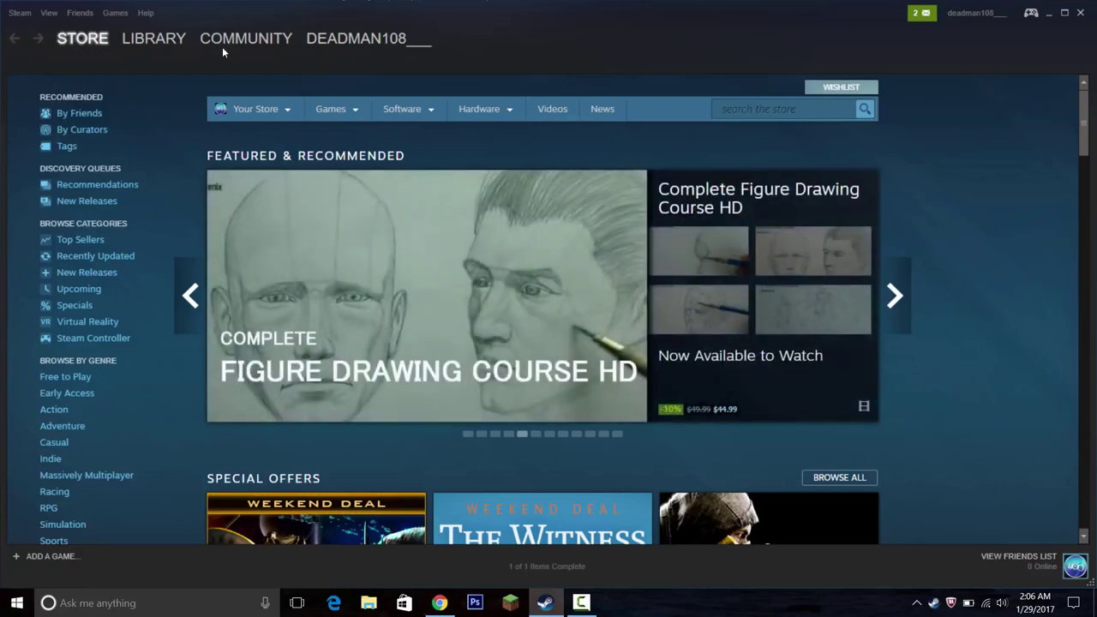
Open the second account's Groups page, listing DEADxNATION and Fame Respawn, and start a new group.
mouse_move(410, 43)
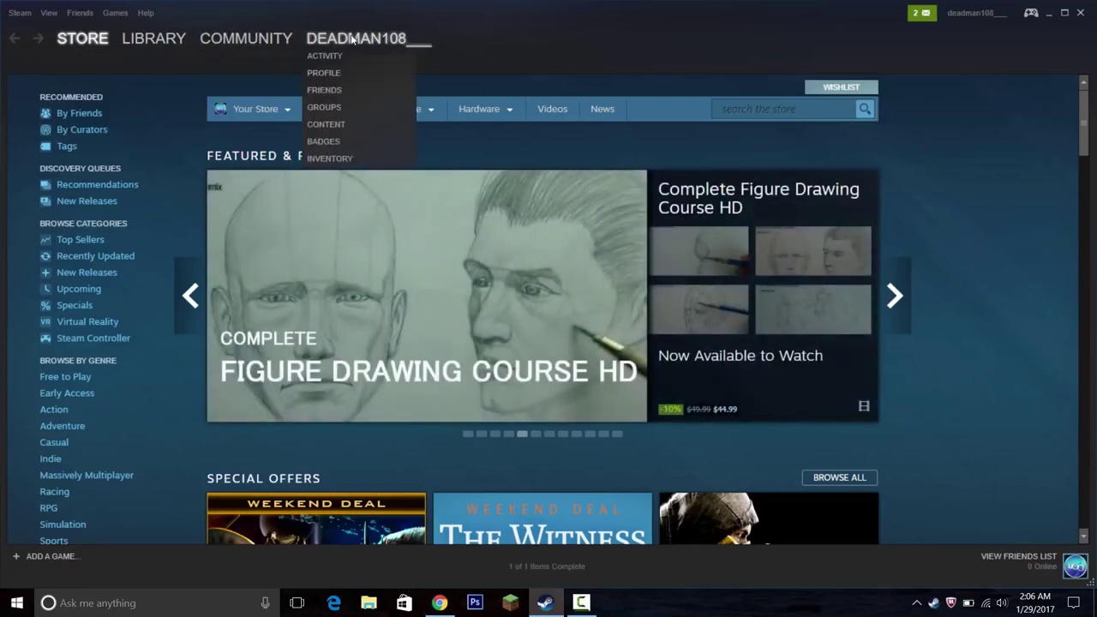
mouse_move(303, 103)
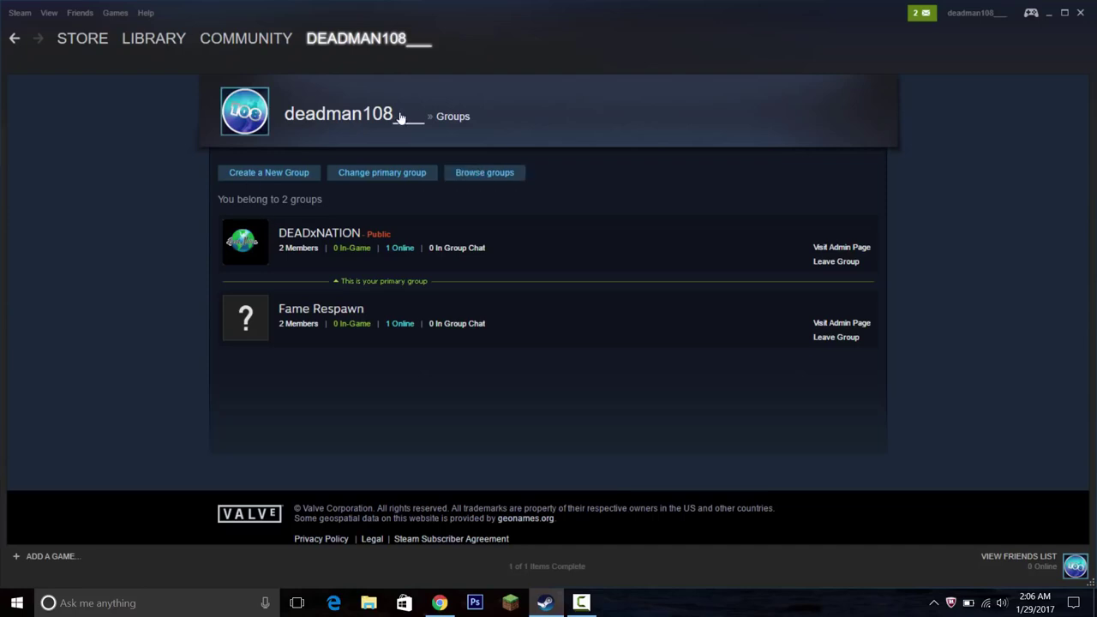
left_click(261, 174)
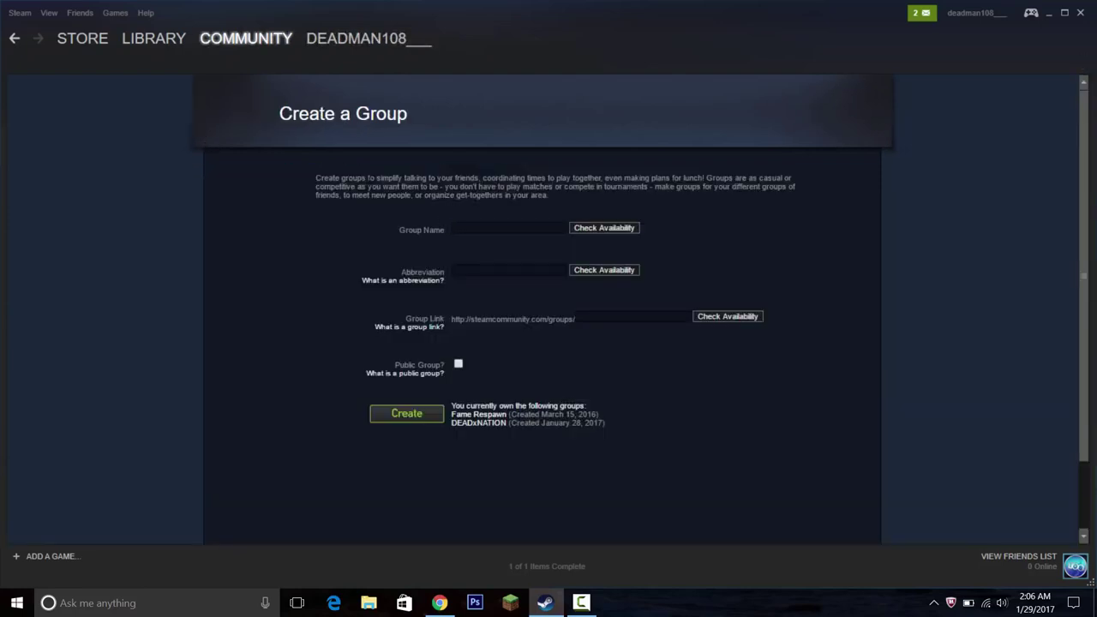
Name the group deadmansgroup108 instead of the taken steamgroup108 and confirm it is available.
left_click(508, 227)
type("steam")
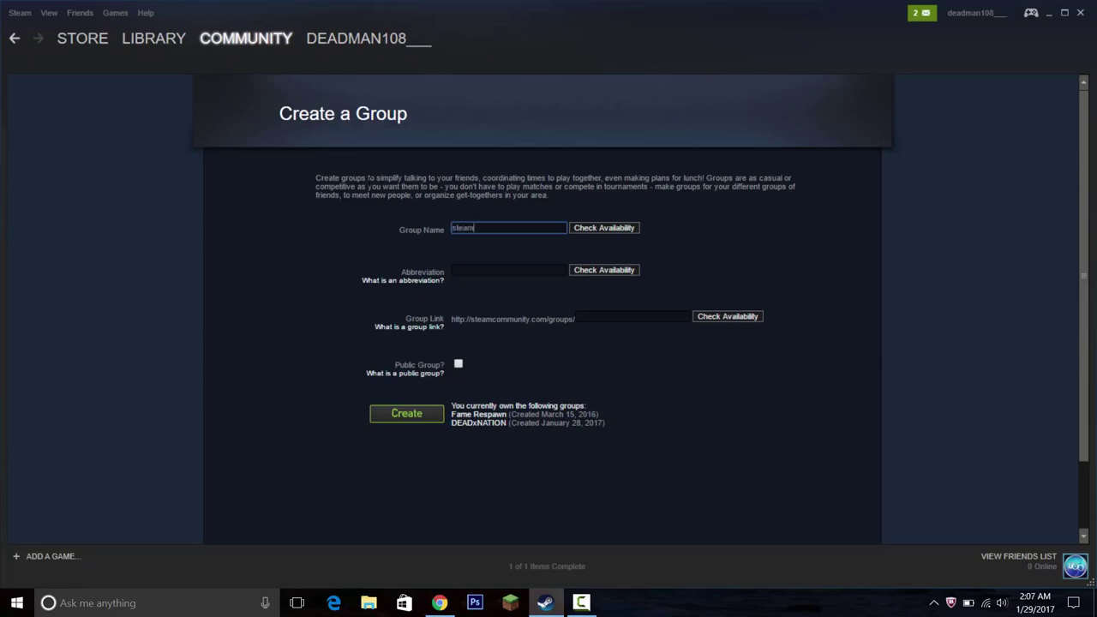
type("group")
type("108")
left_click(636, 228)
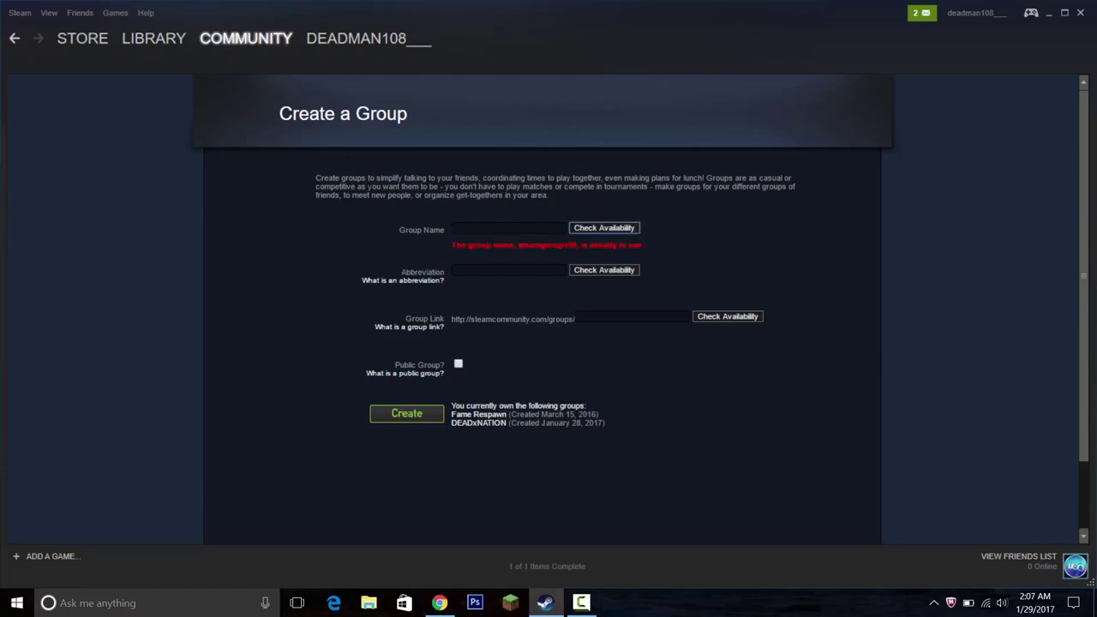
type("deadmansgroup108")
left_click(604, 228)
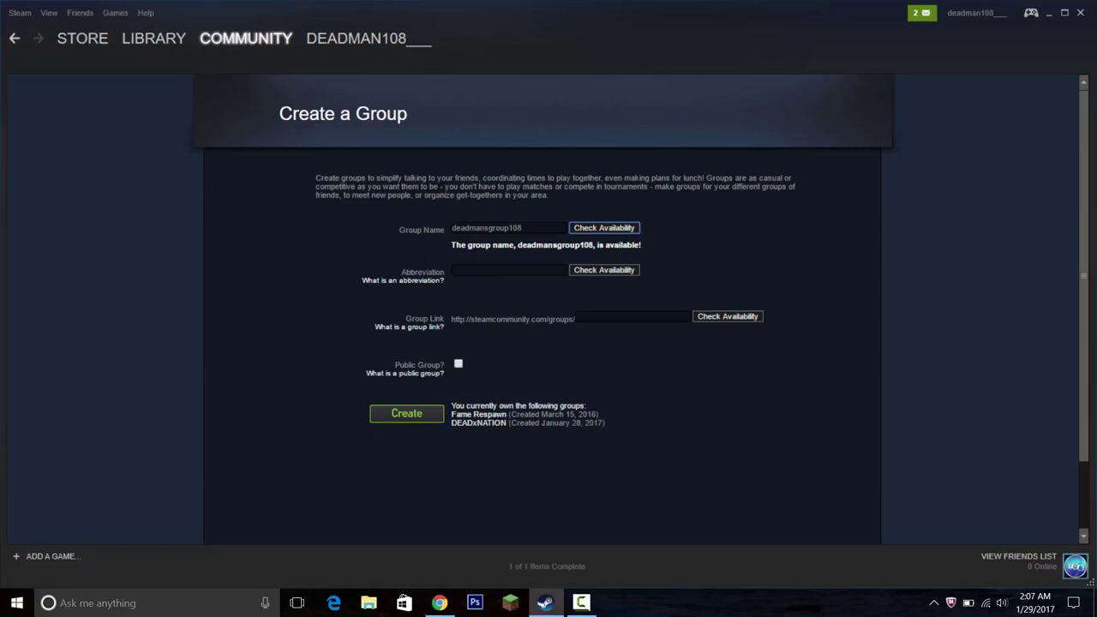
Enter the group abbreviation dg108 and have it accepted.
left_click(508, 270)
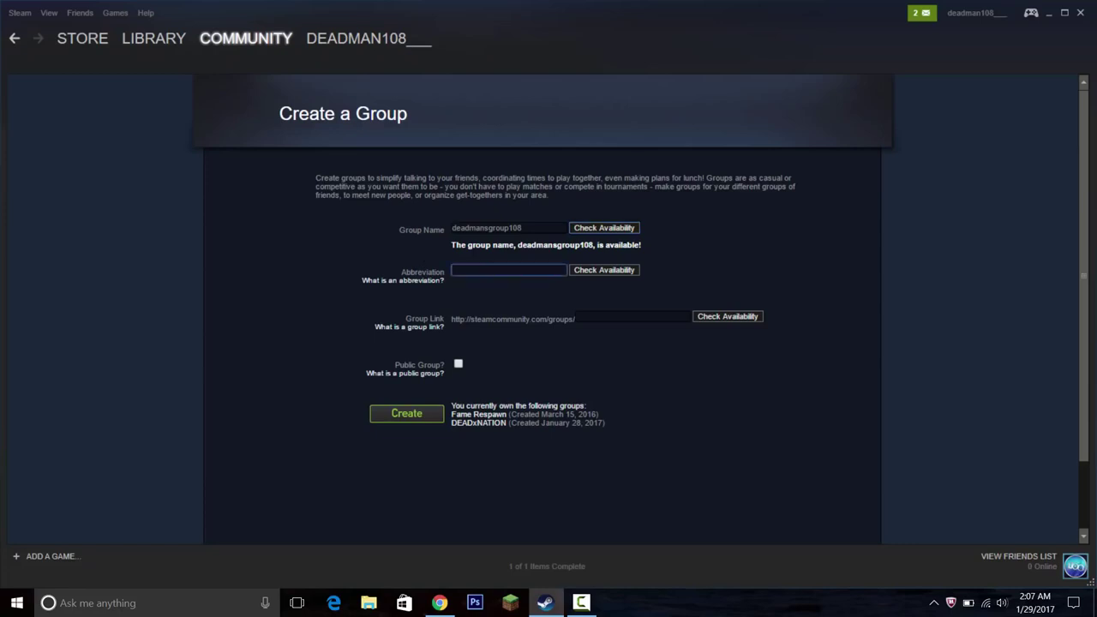
type("d")
type("g")
type("108")
key("Tab")
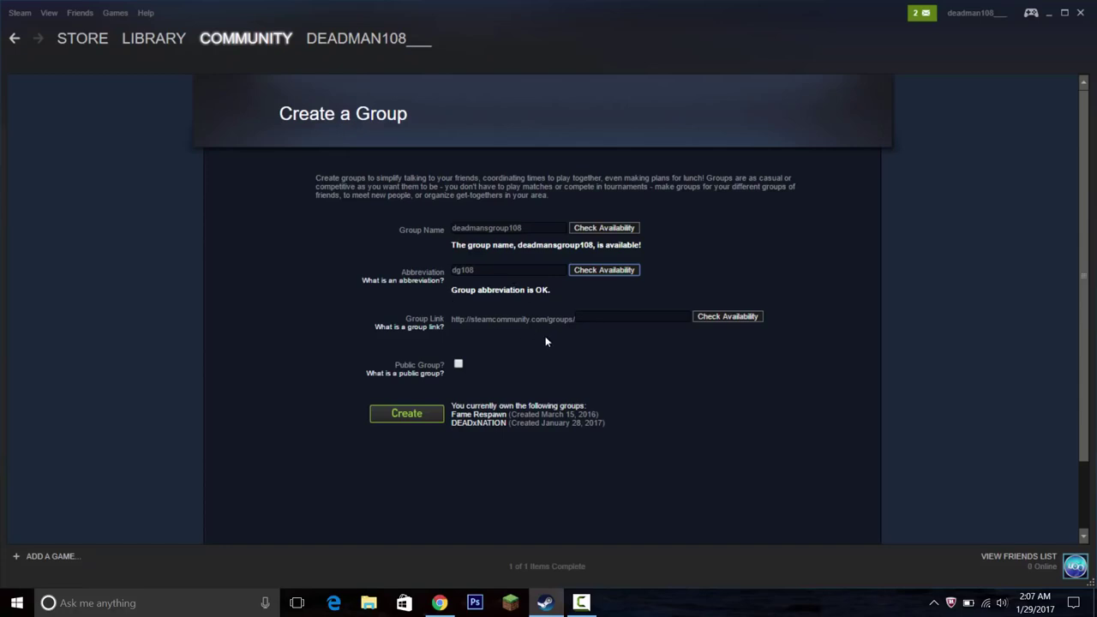
Set the group link to deadmansgroup108 and confirm it is available.
left_click(632, 316)
type("dead,am")
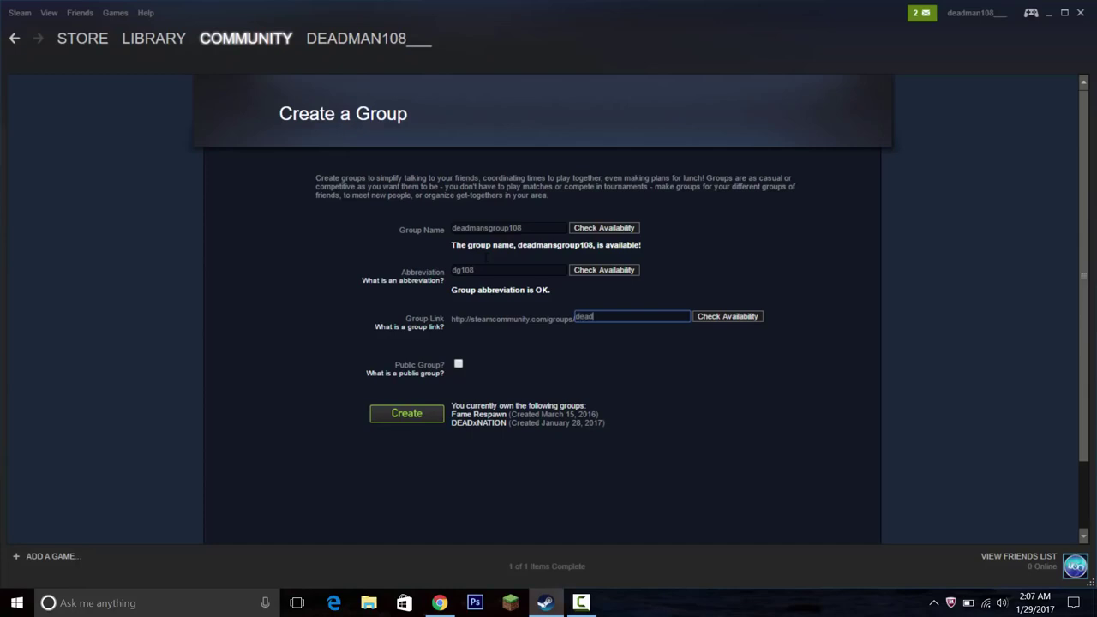
key("Num_Lock")
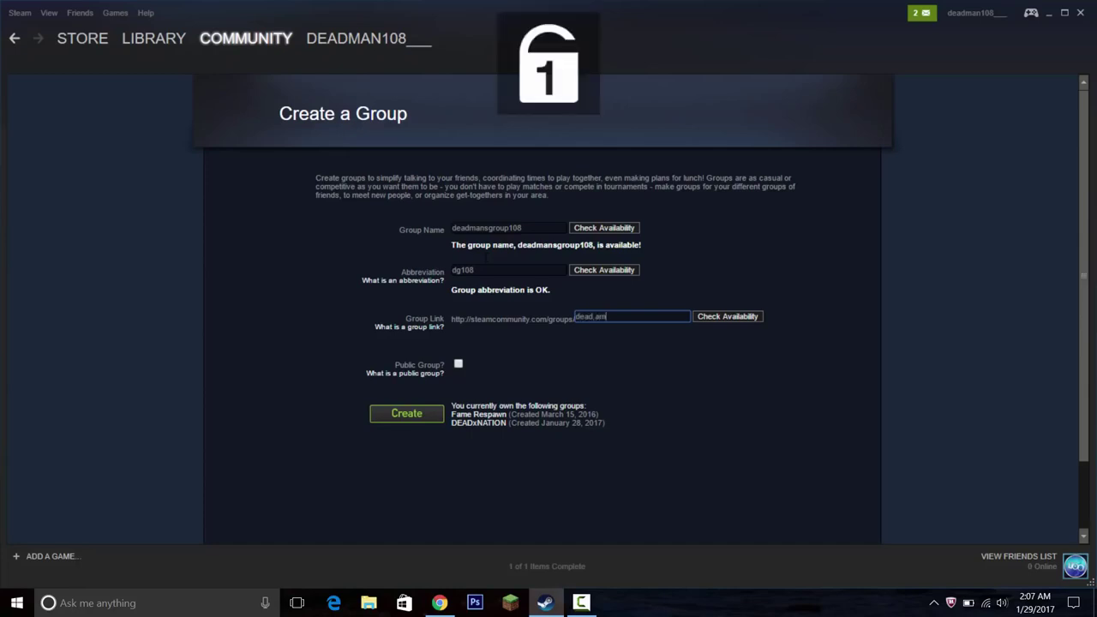
key("BackSpace")
key("BackSpace")
key("BackSpace")
type("mansgroup")
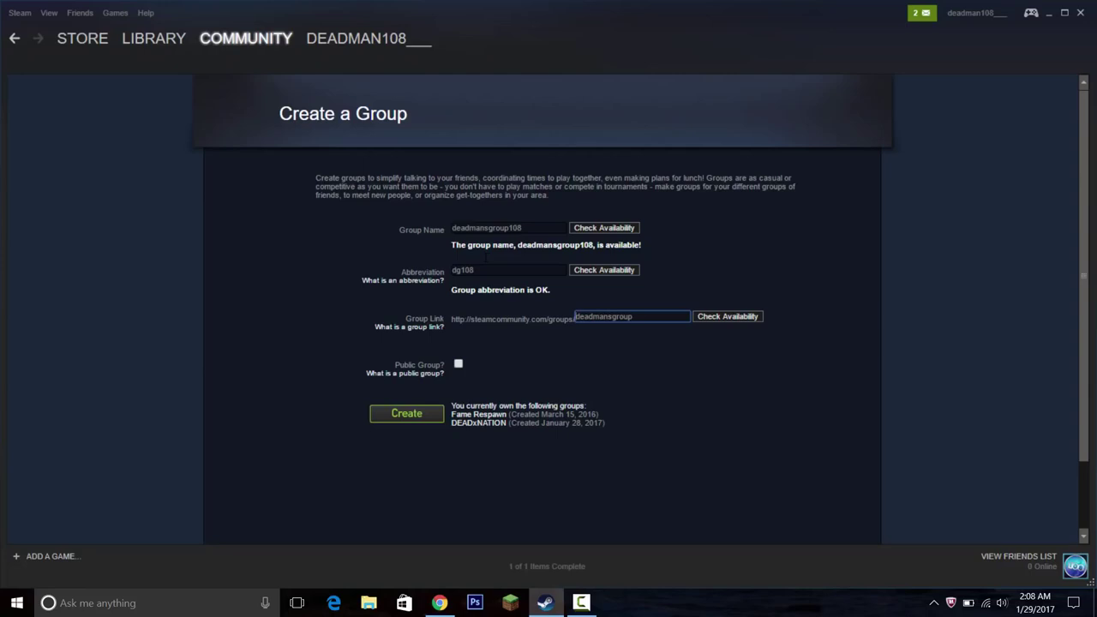
key("Num_Lock")
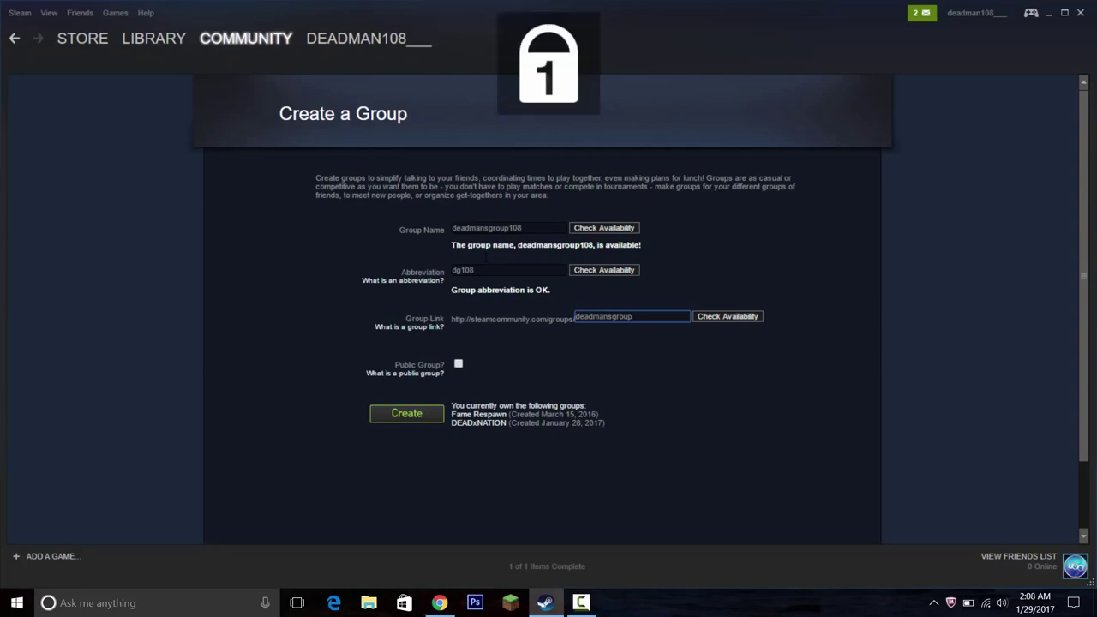
type("108")
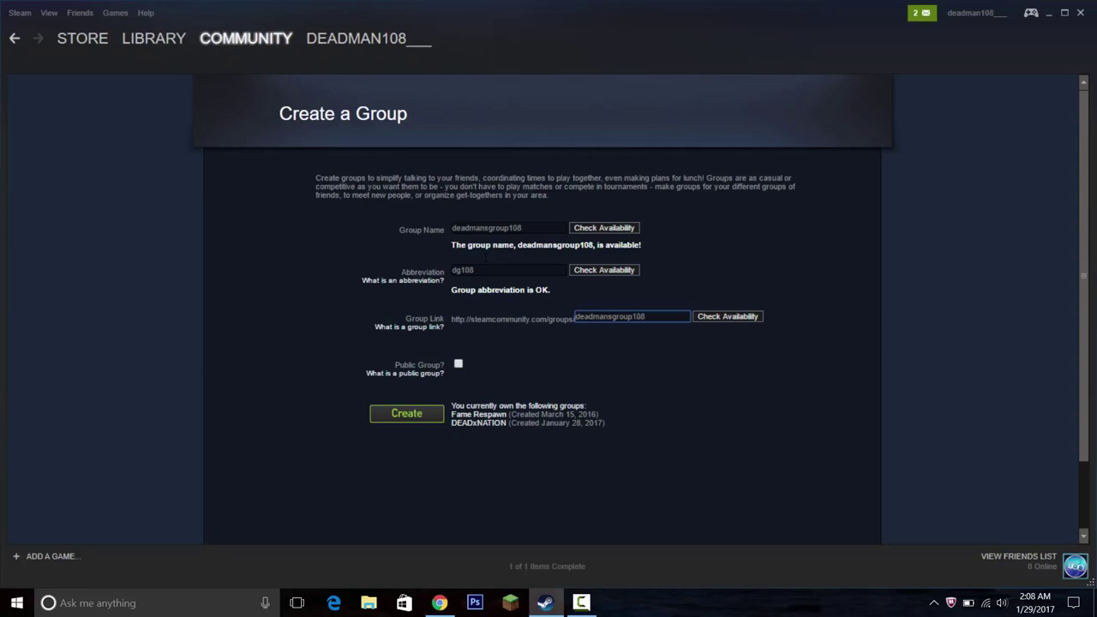
key("Tab")
key("Return")
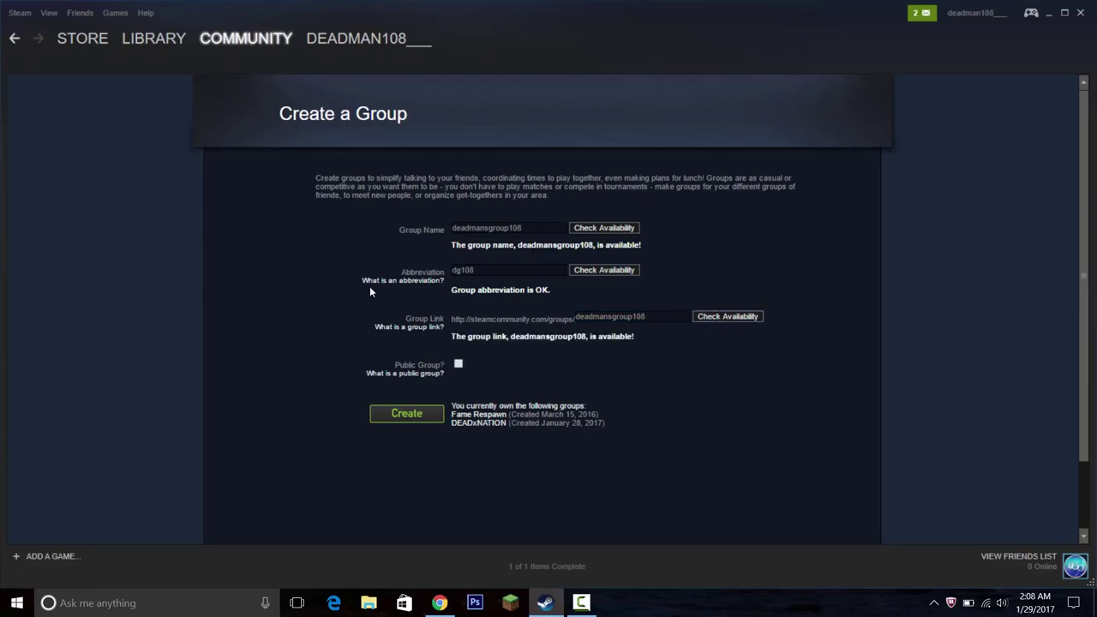
Make deadmansgroup108 a public group and submit it for confirmation.
left_click(459, 364)
left_click(399, 426)
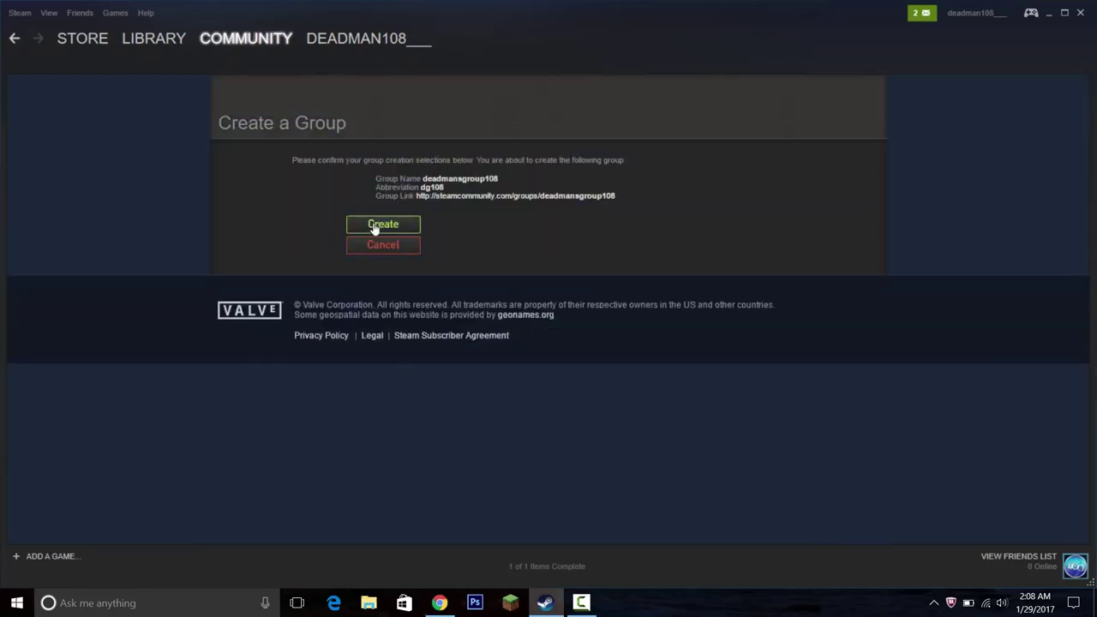
Confirm creation of the deadmansgroup108 group.
left_click(375, 227)
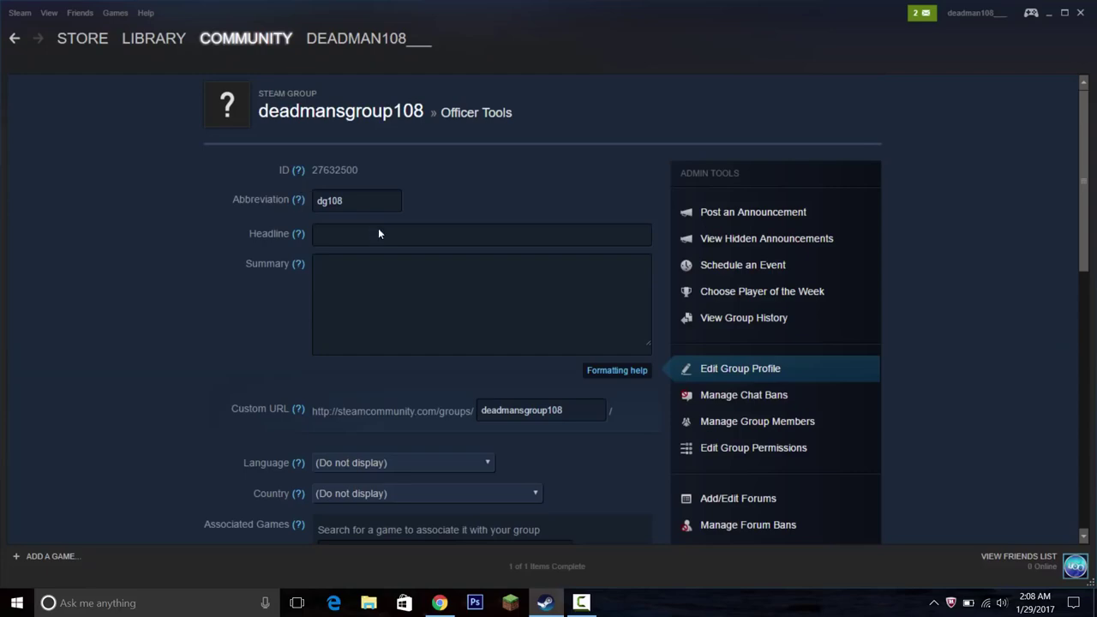
scroll(476, 381, "down", 4)
scroll(422, 198, "up", 4)
scroll(518, 180, "down", 1)
scroll(704, 291, "down", 4)
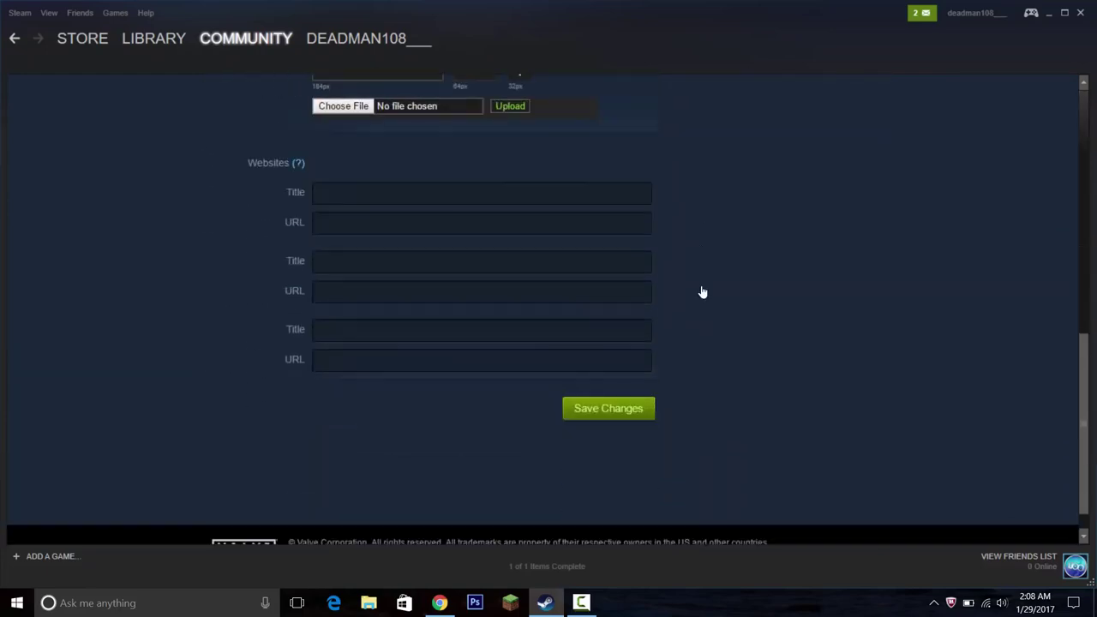
scroll(579, 280, "up", 2)
scroll(580, 277, "up", 1)
scroll(585, 245, "up", 3)
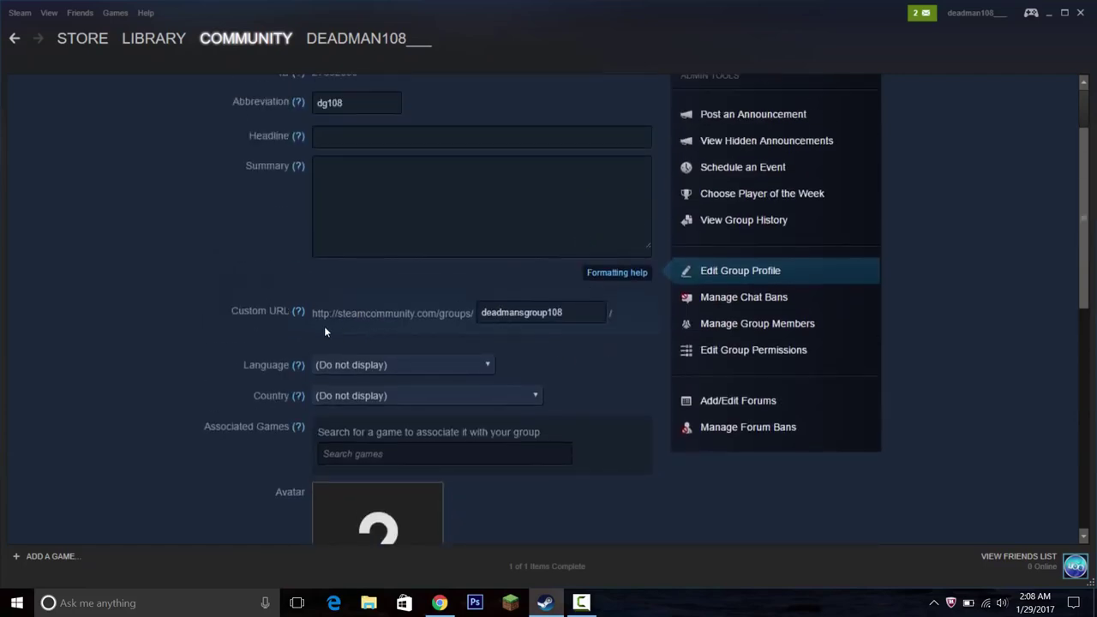
Copy the group's custom URL and save the group profile.
left_click_drag(312, 314, 594, 299)
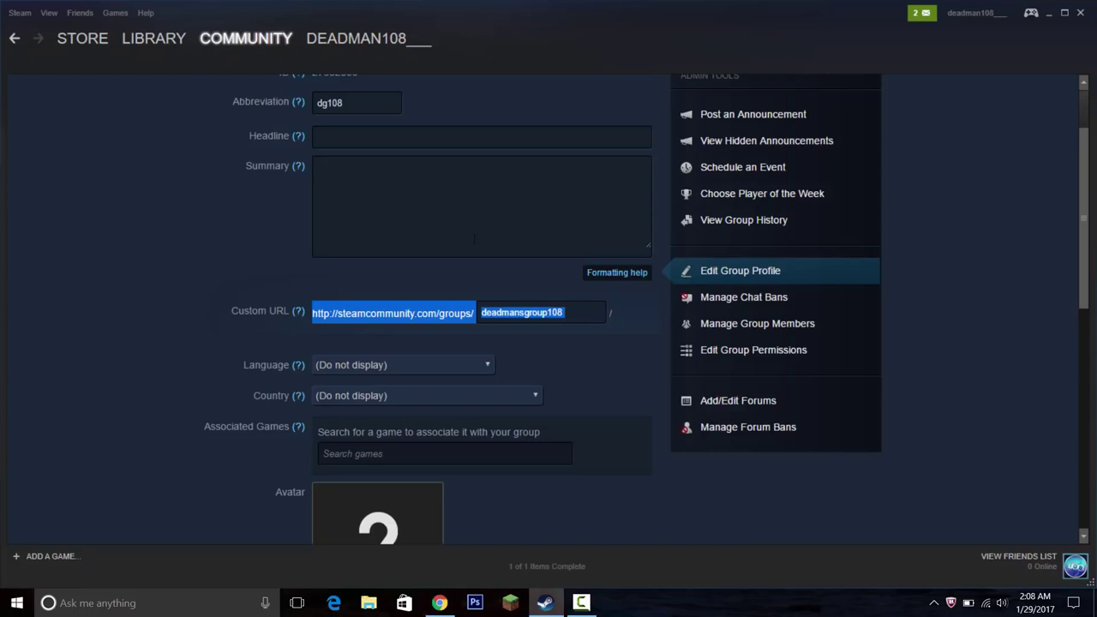
scroll(638, 451, "down", 6)
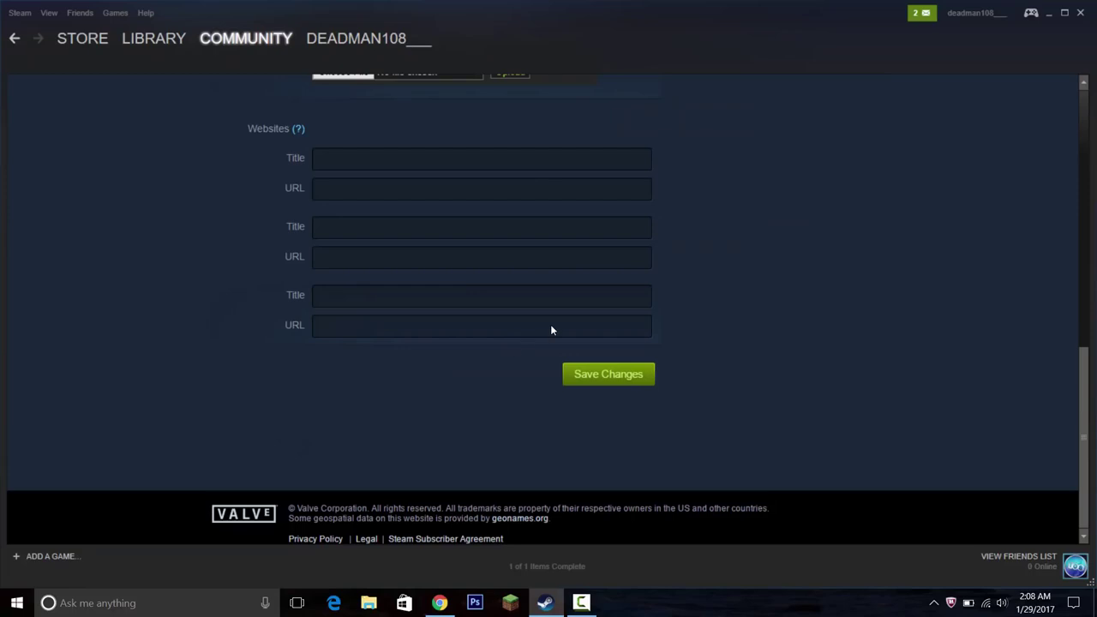
scroll(551, 325, "up", 5)
scroll(647, 444, "down", 5)
left_click(607, 375)
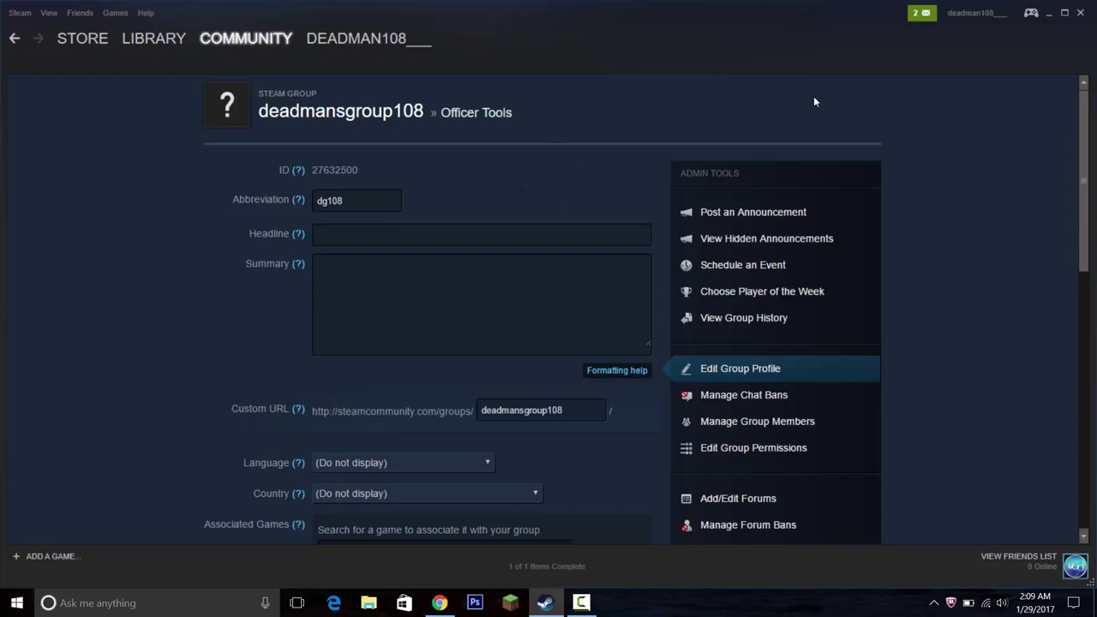
scroll(814, 410, "down", 10)
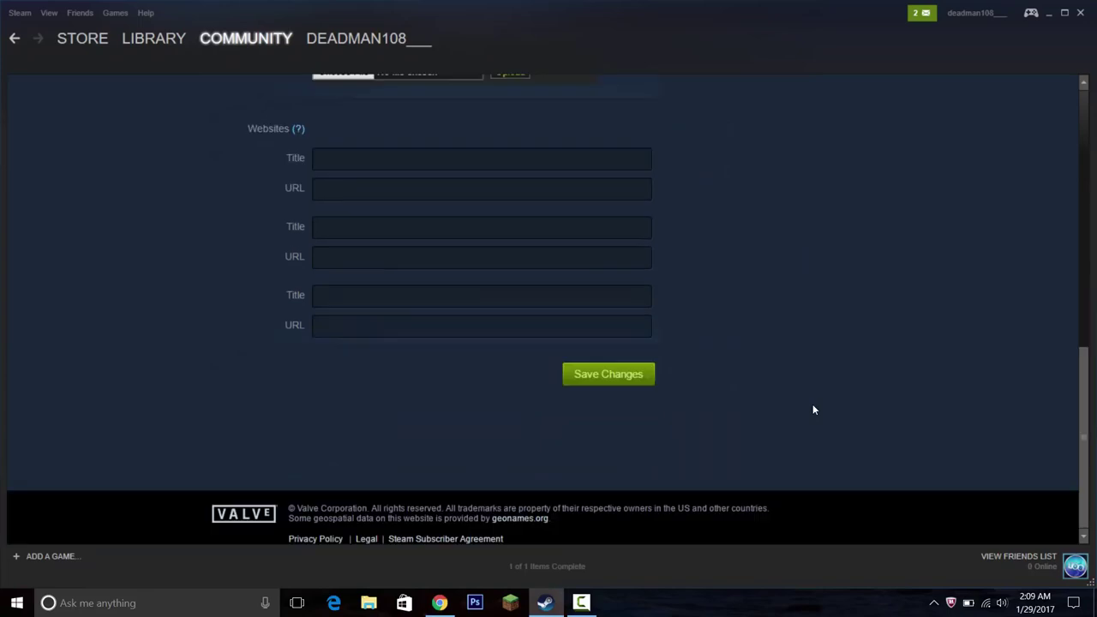
Minimise Steam and paste the deadmansgroup108 group URL into Chrome, removing the stray space.
left_click(1048, 13)
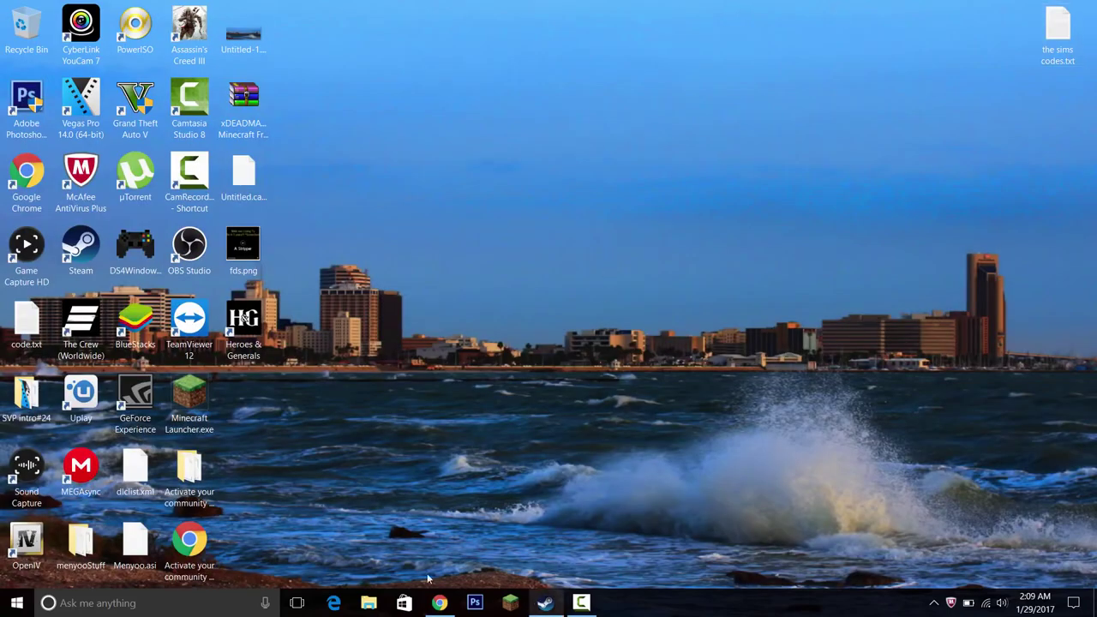
mouse_move(545, 600)
left_click(439, 602)
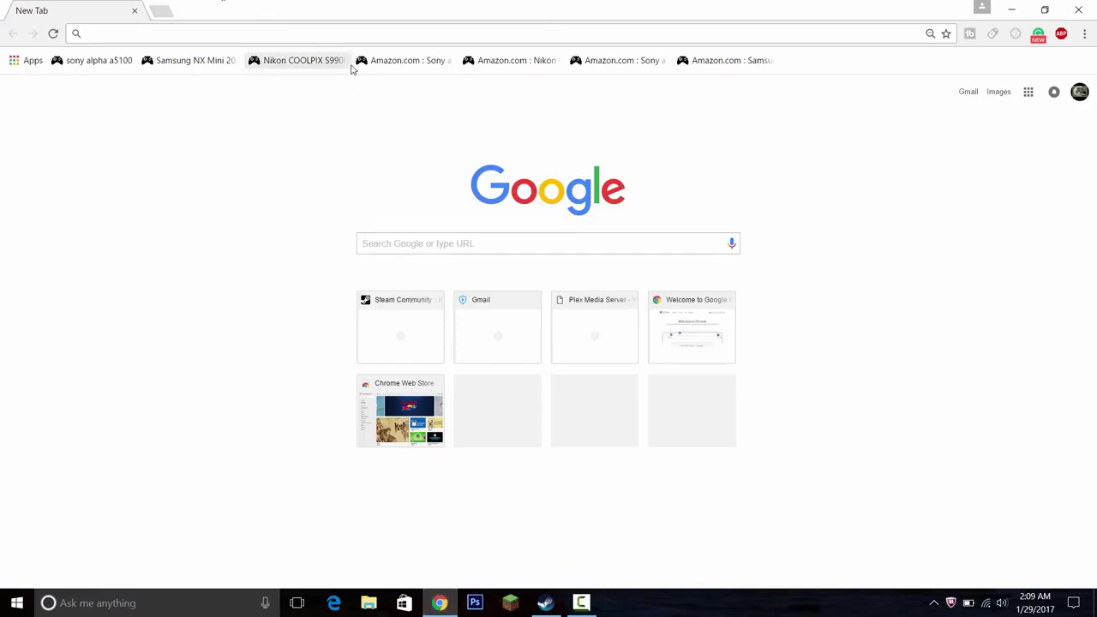
type("http://steamcommunity.com/groups/ deadmansgroup108")
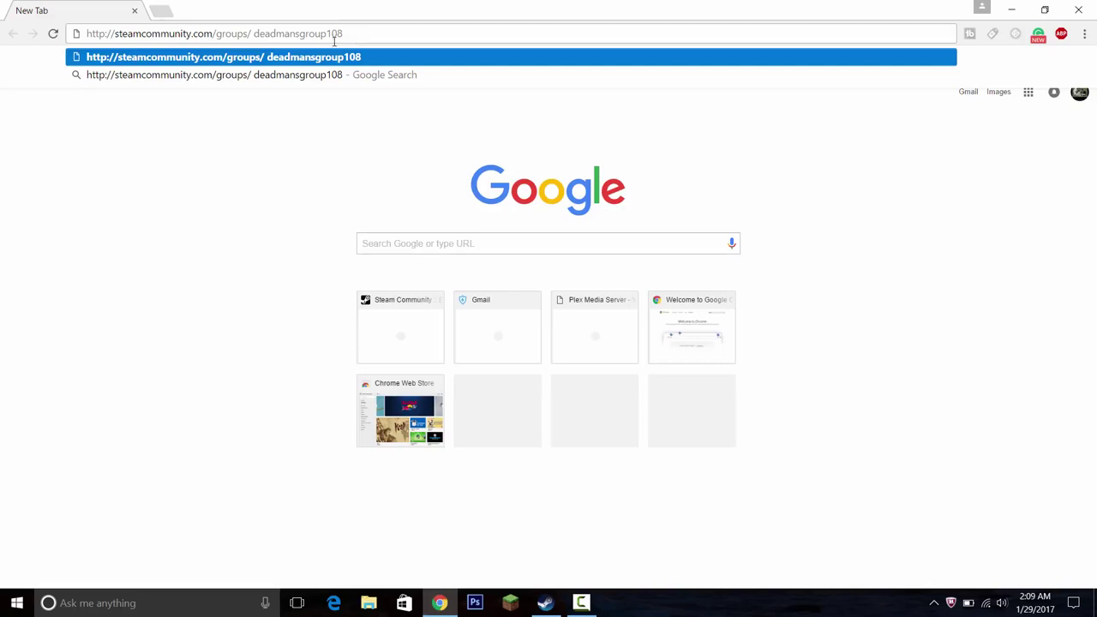
left_click(257, 38)
key("Home")
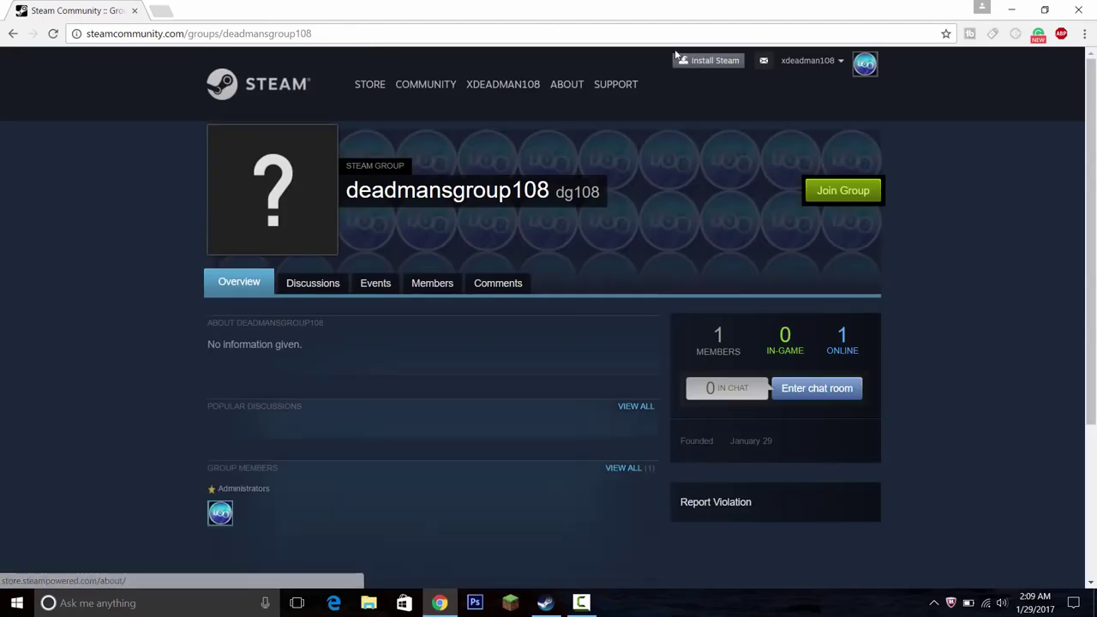
Join deadmansgroup108 from Chrome with the second account, bringing it to 2 members.
left_click(799, 68)
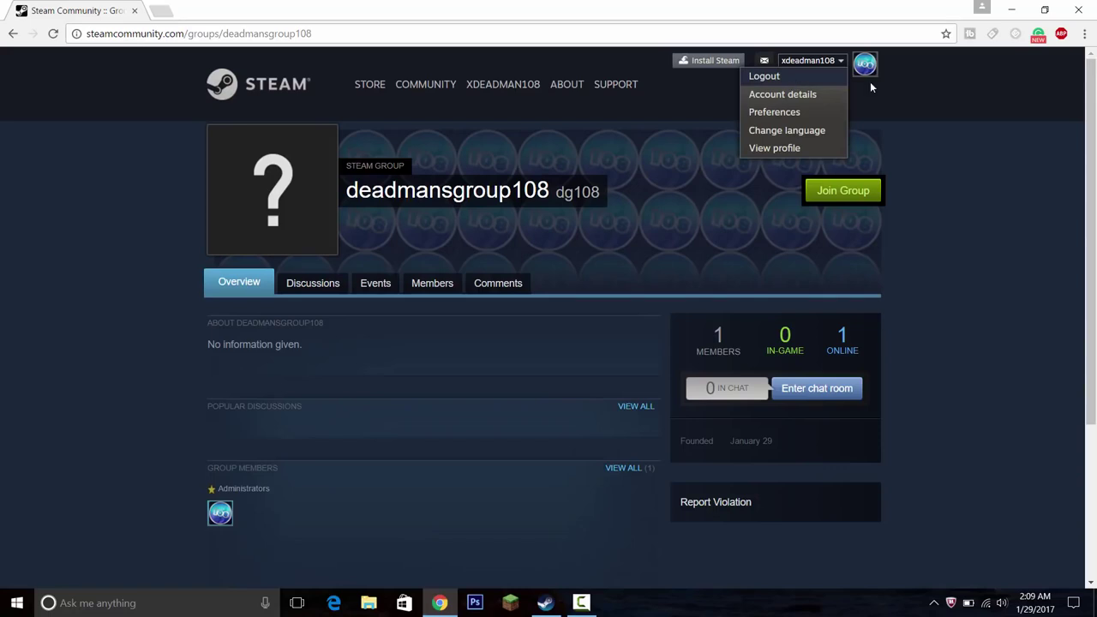
left_click(895, 97)
mouse_move(511, 91)
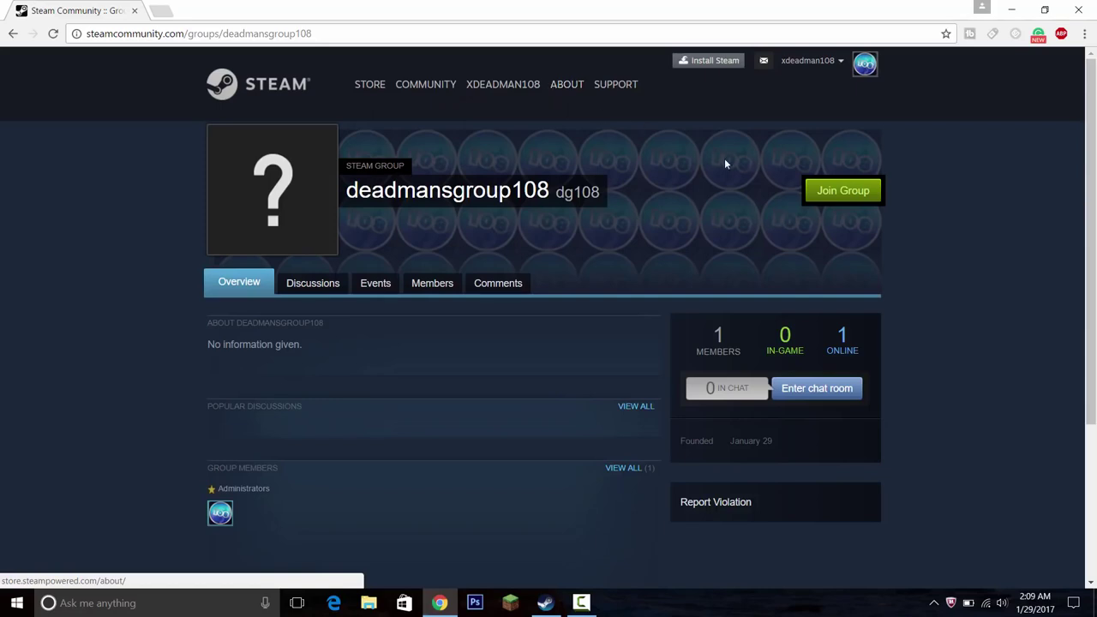
left_click(808, 191)
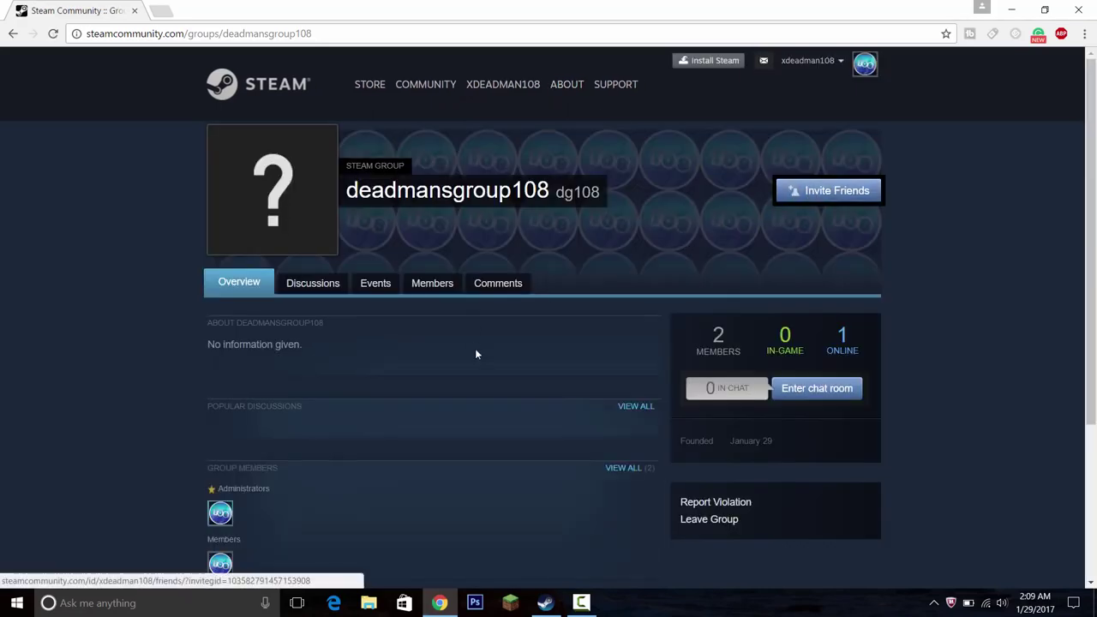
scroll(693, 429, "down", 2)
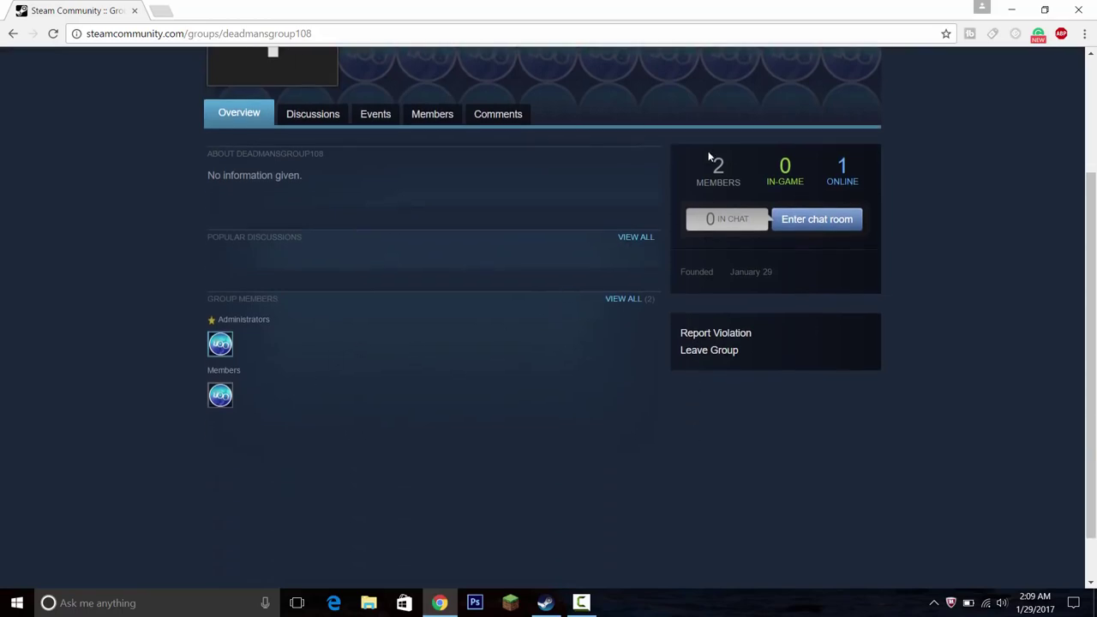
scroll(411, 301, "up", 2)
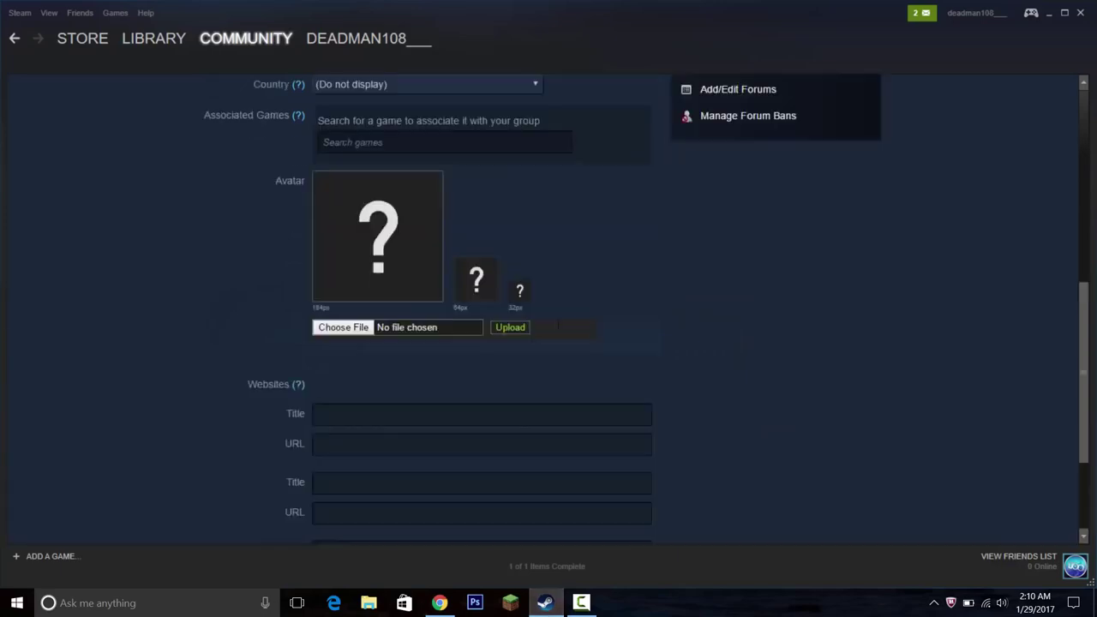
Open the deadmansgroup108 group's member list from the Groups page.
scroll(558, 330, "up", 5)
scroll(546, 184, "up", 3)
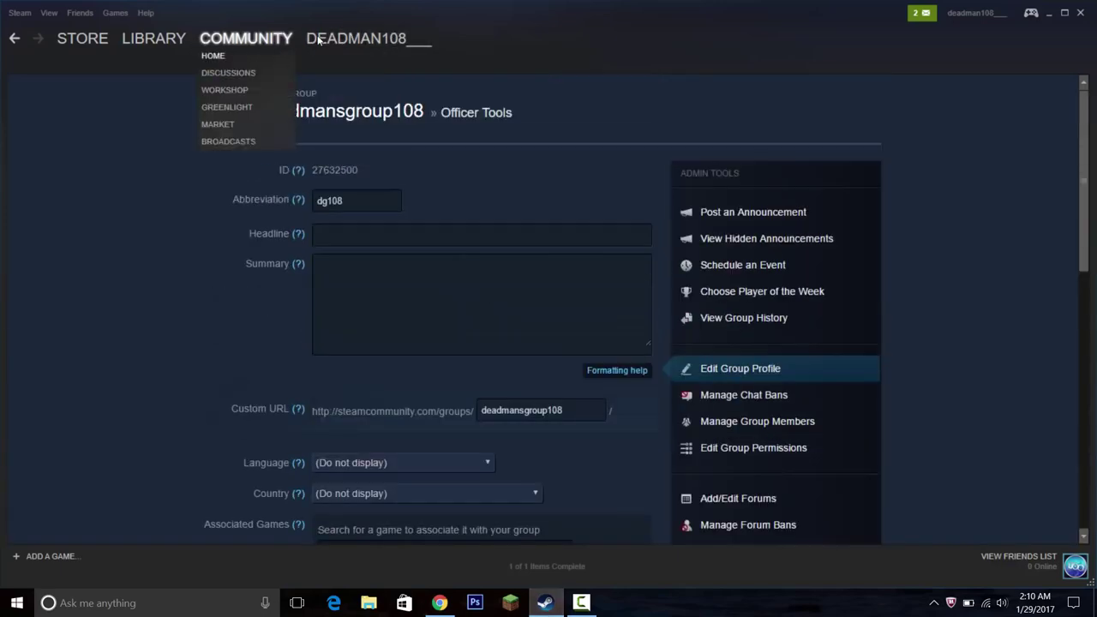
left_click(316, 107)
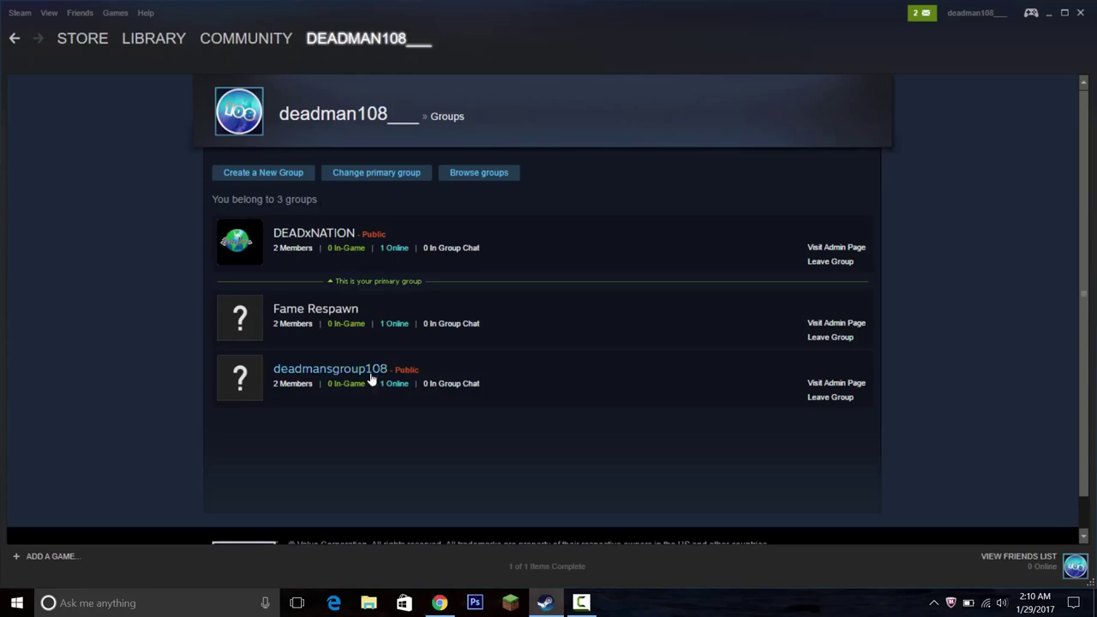
left_click(370, 377)
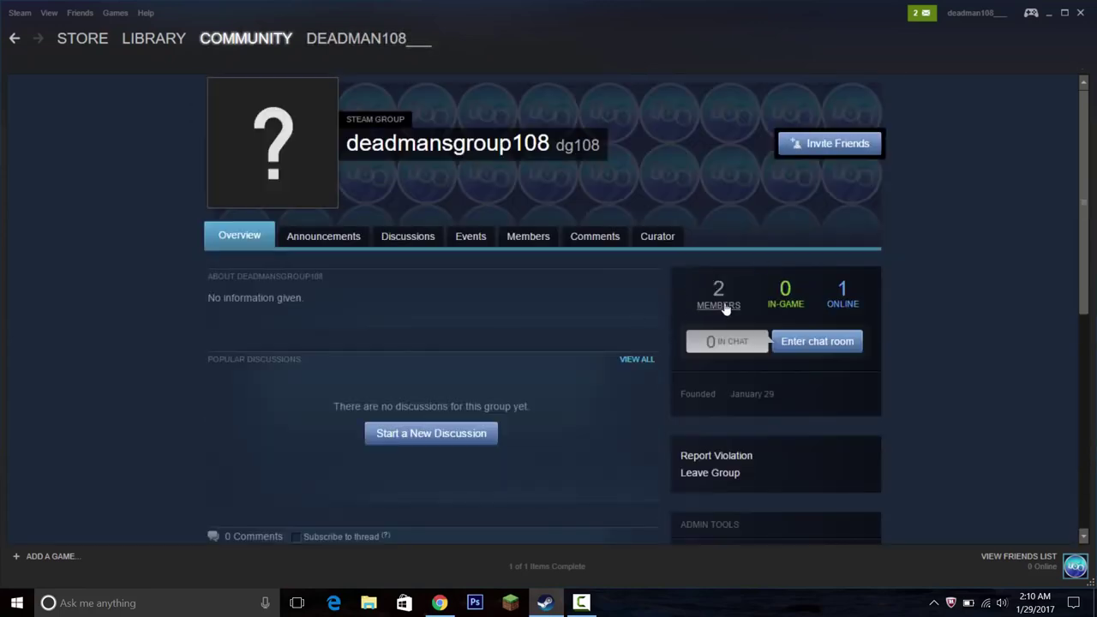
left_click(720, 306)
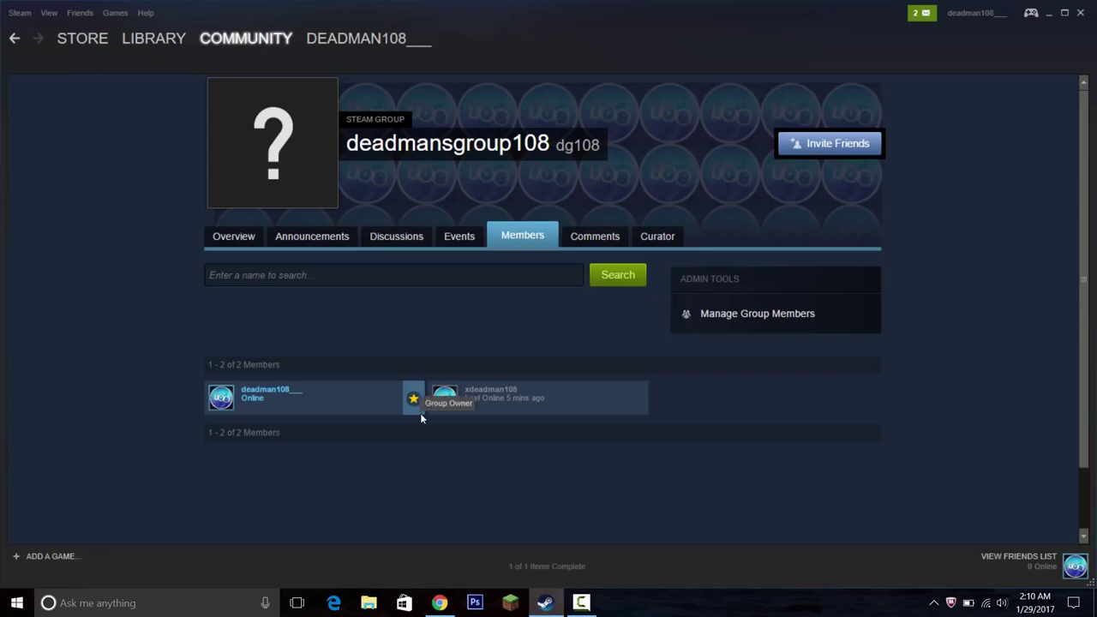
Send a friend invite to the second member's profile and acknowledge the confirmation.
mouse_move(454, 403)
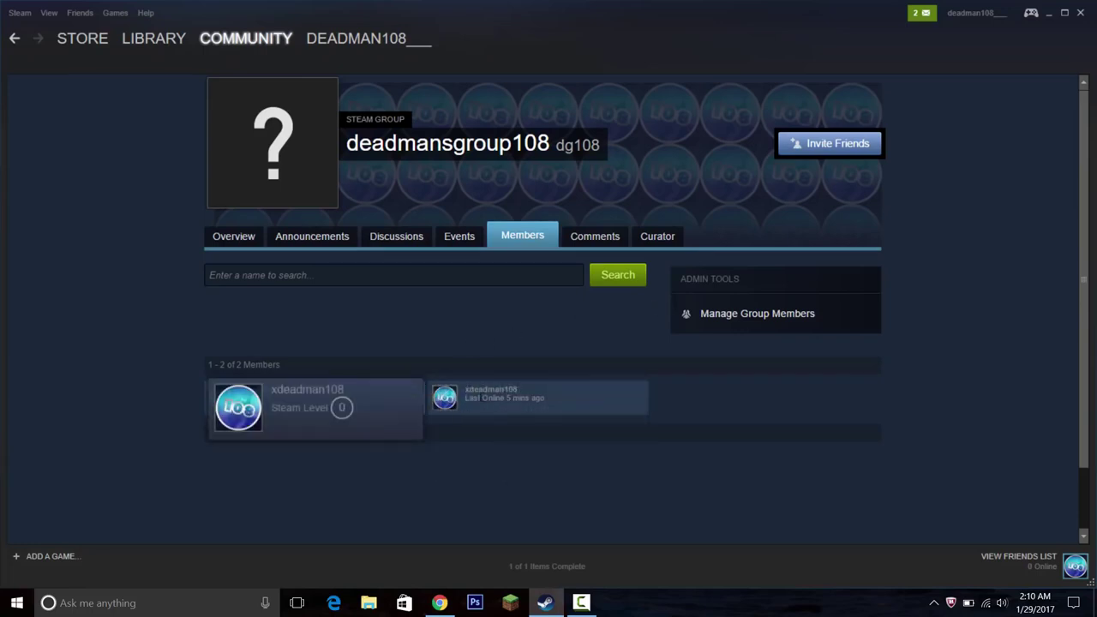
left_click(497, 396)
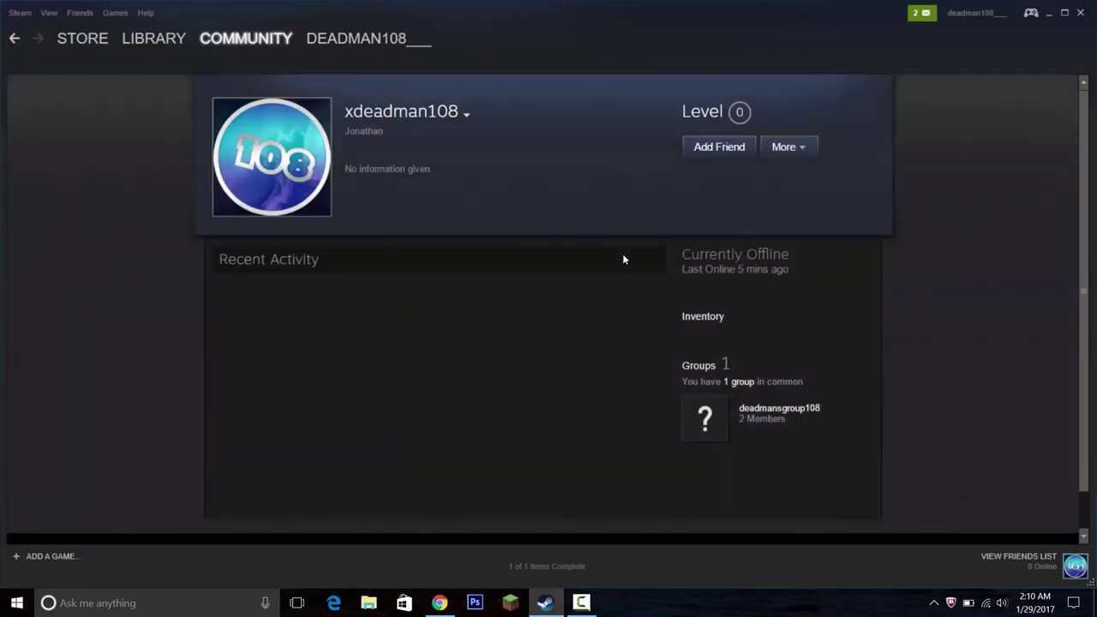
left_click(706, 146)
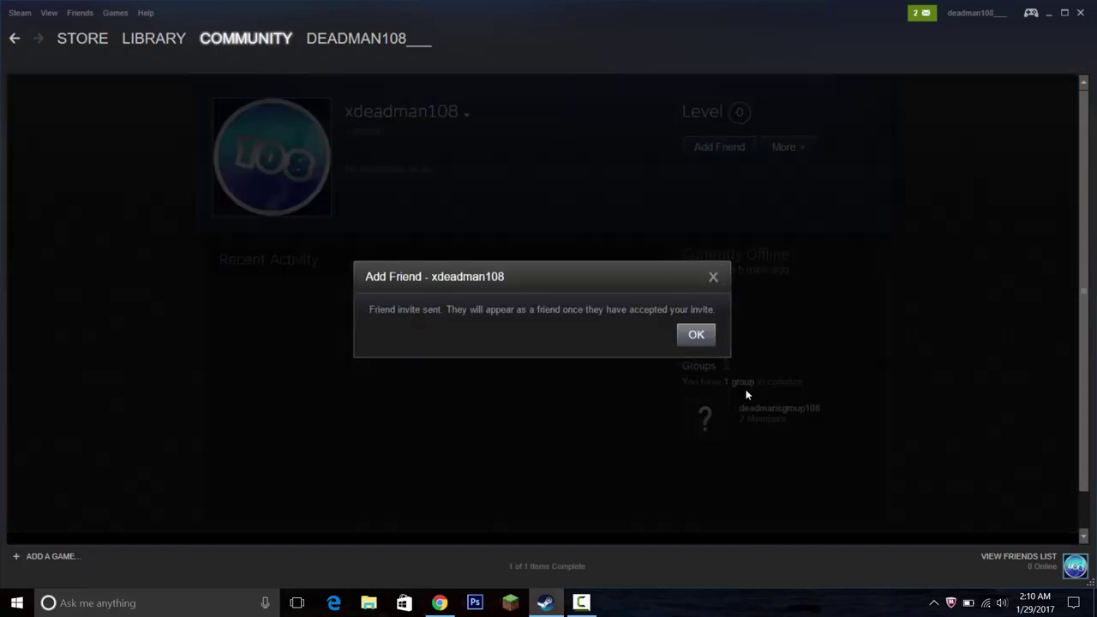
left_click(696, 335)
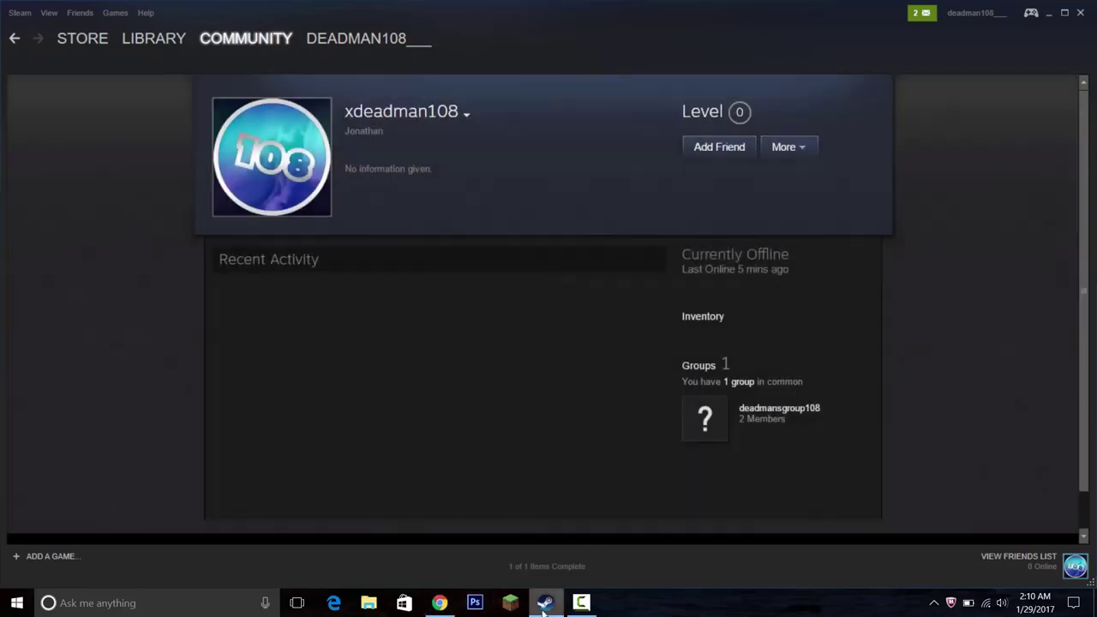
Accept the pending friend invite in the second account's Chrome session, then return to the Steam client.
left_click(545, 611)
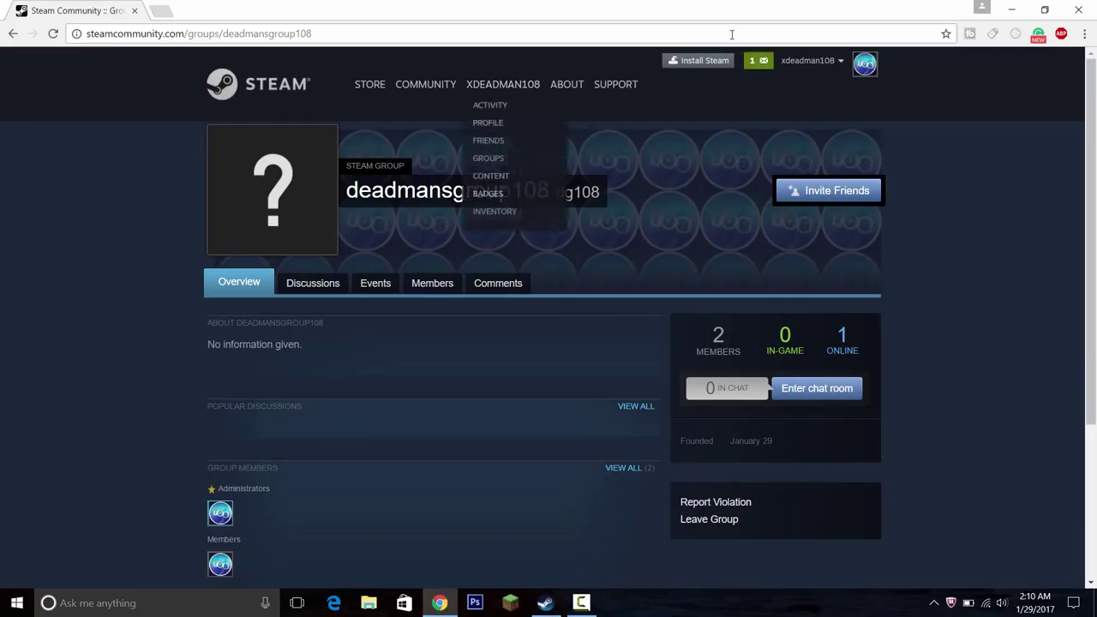
left_click(758, 61)
left_click(693, 124)
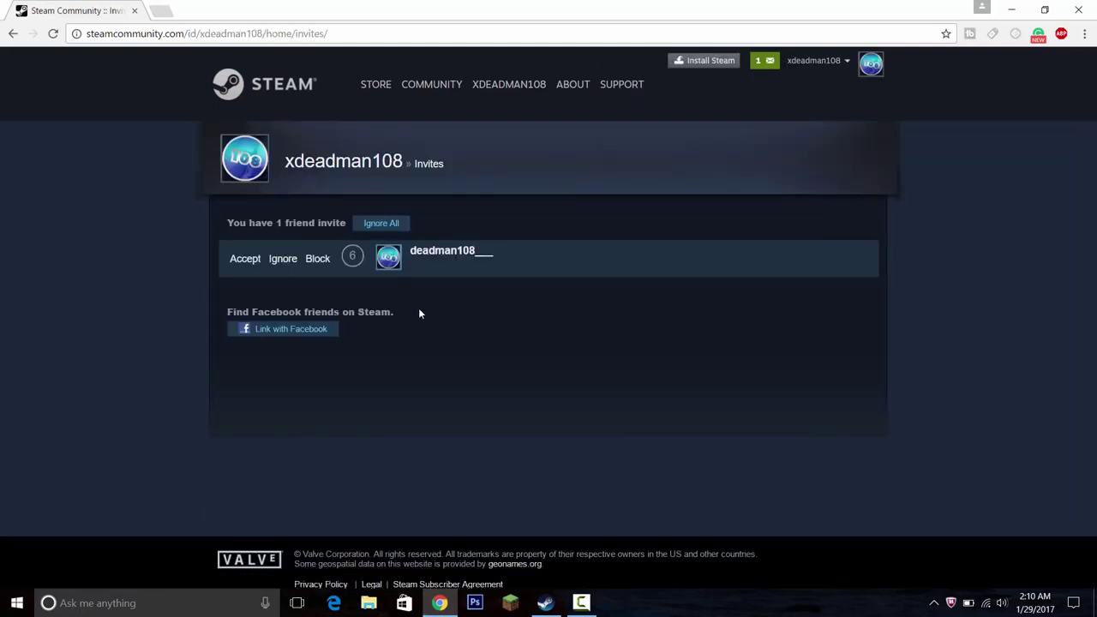
left_click(249, 265)
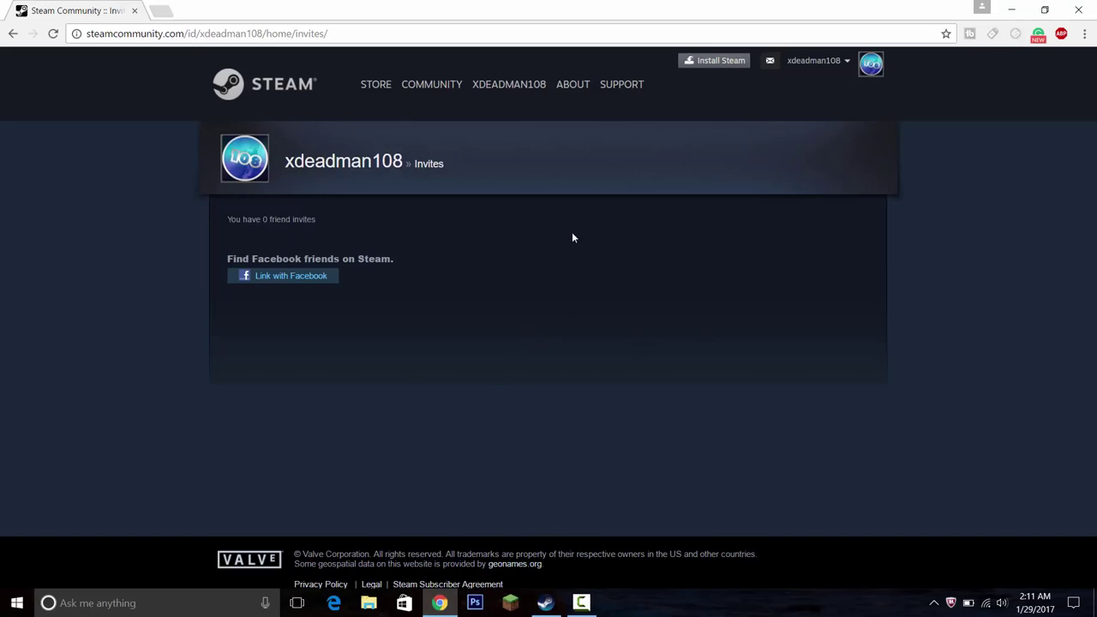
left_click(545, 603)
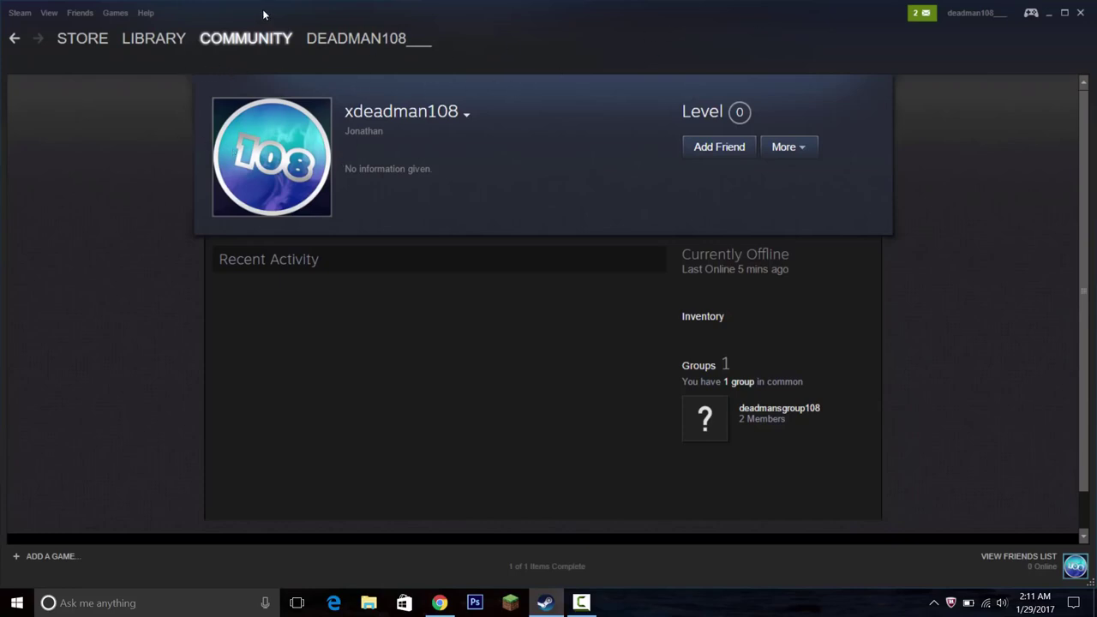
mouse_move(422, 42)
scroll(533, 124, "down", 2)
scroll(686, 121, "up", 2)
scroll(1047, 270, "down", 1)
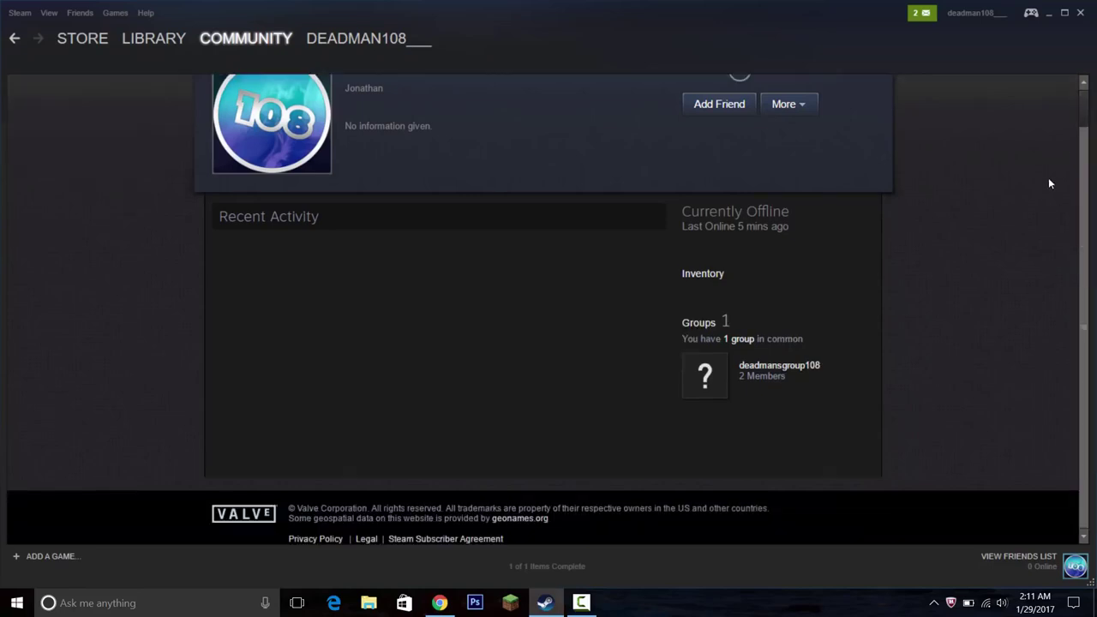
scroll(623, 254, "up", 1)
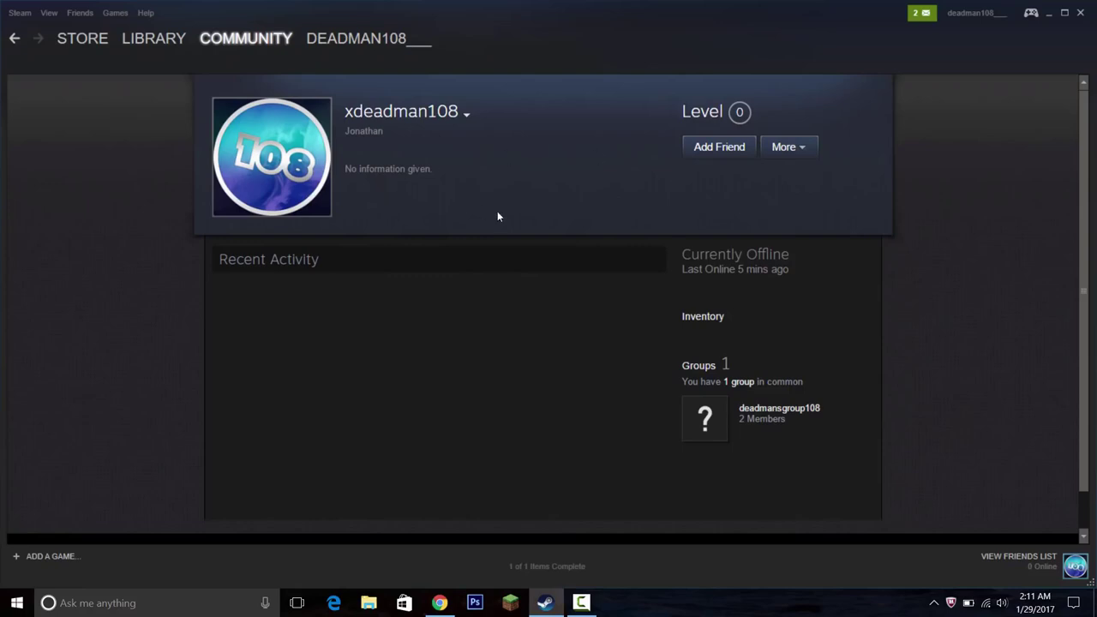
scroll(498, 216, "down", 1)
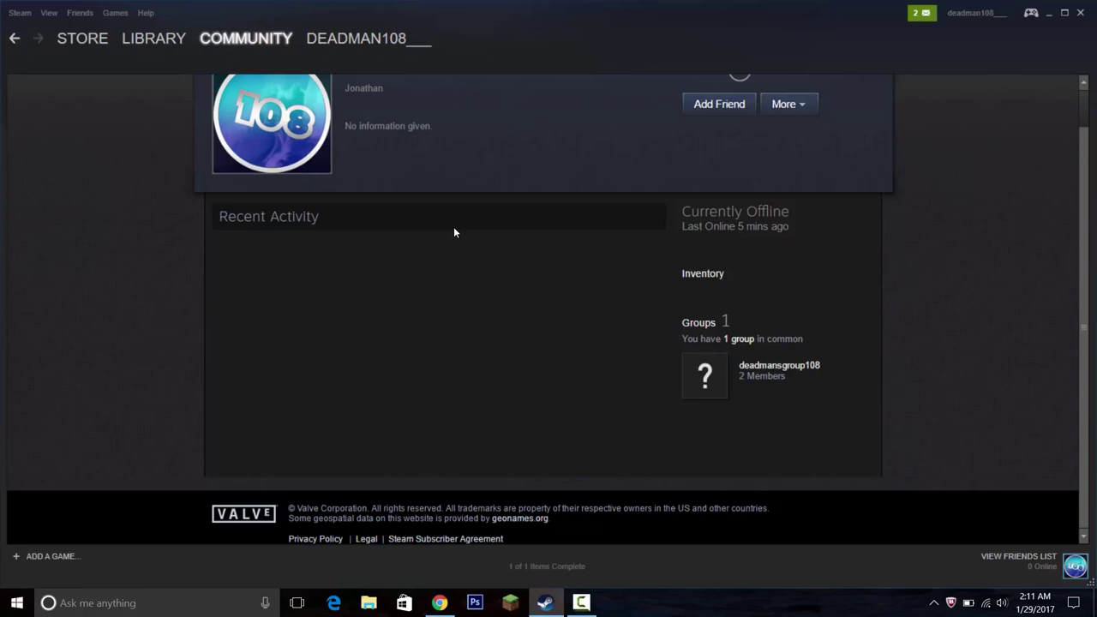
scroll(453, 226, "up", 1)
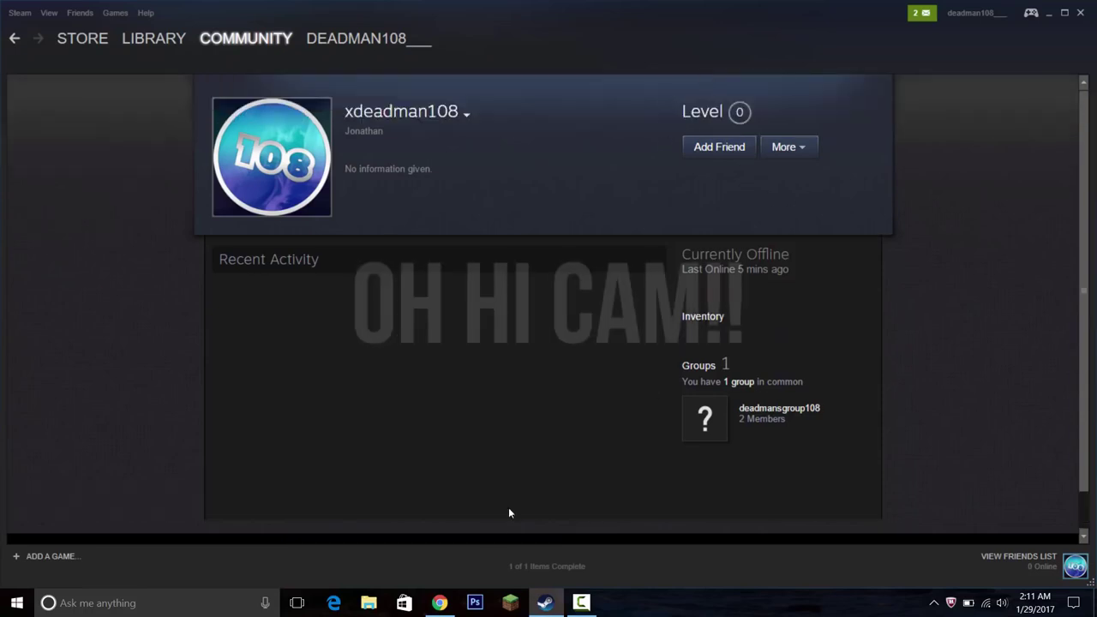